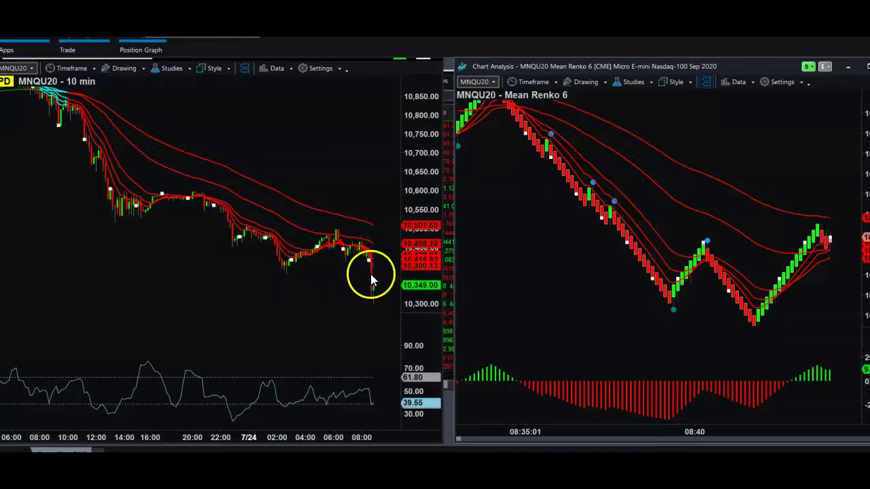
# Step: Examine the latest decline on the 10-minute MNQU20 chart and the matching sell-off around 08:35 on the Mean Renko 6 chart
pyautogui.click(345, 249)
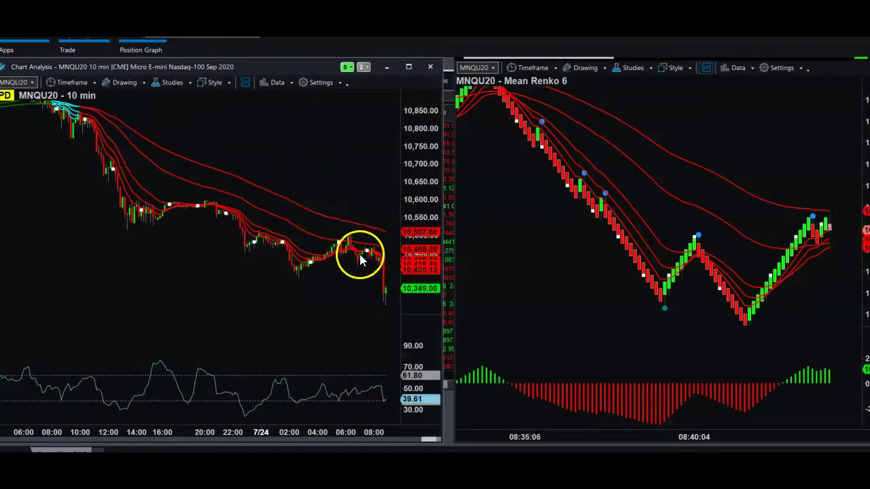
pyautogui.moveTo(357, 251); pyautogui.dragTo(331, 249)
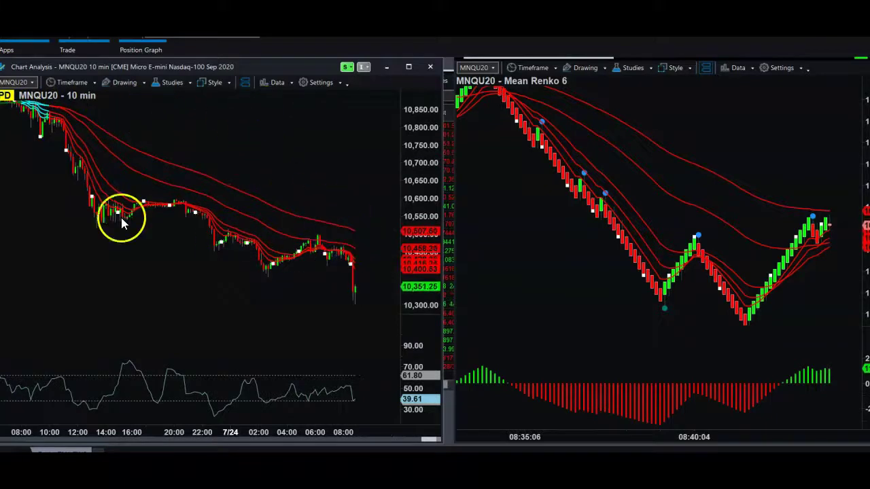
pyautogui.moveTo(561, 170)
pyautogui.mouseDown()
pyautogui.moveTo(613, 197)
pyautogui.moveTo(666, 201)
pyautogui.mouseUp()
pyautogui.moveTo(556, 187)
pyautogui.mouseDown()
pyautogui.moveTo(652, 184)
pyautogui.moveTo(767, 218)
pyautogui.moveTo(731, 281)
pyautogui.mouseUp()
pyautogui.moveTo(665, 232); pyautogui.dragTo(531, 176)
pyautogui.moveTo(730, 215)
pyautogui.mouseDown()
pyautogui.moveTo(591, 169)
pyautogui.moveTo(657, 258)
pyautogui.moveTo(614, 241)
pyautogui.moveTo(609, 271)
pyautogui.mouseUp()
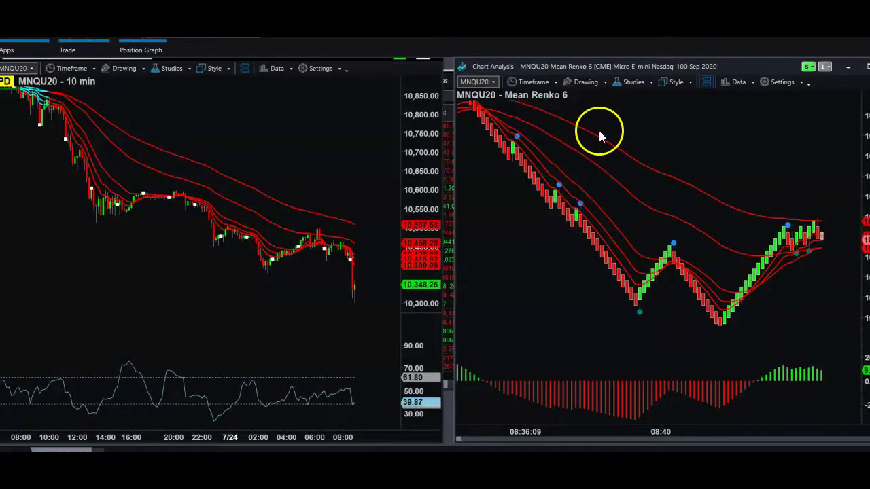
pyautogui.moveTo(525, 163); pyautogui.dragTo(693, 181)
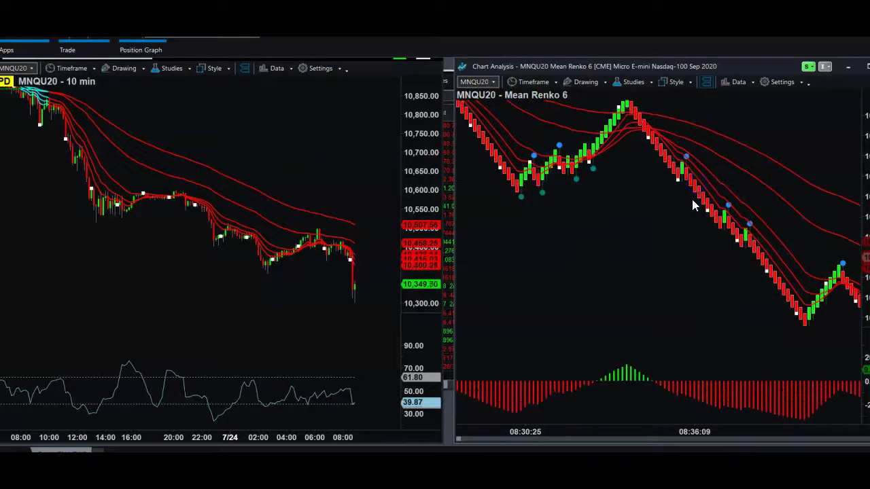
pyautogui.moveTo(700, 198); pyautogui.dragTo(619, 219)
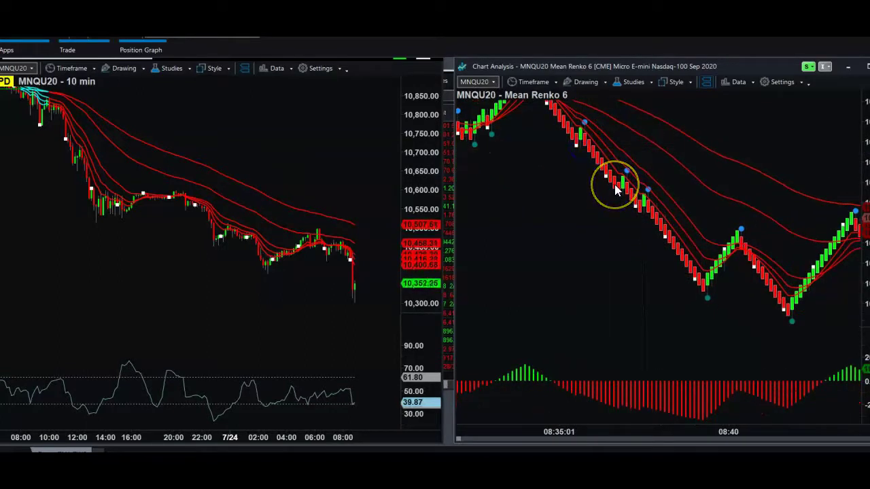
pyautogui.moveTo(614, 184); pyautogui.dragTo(601, 205)
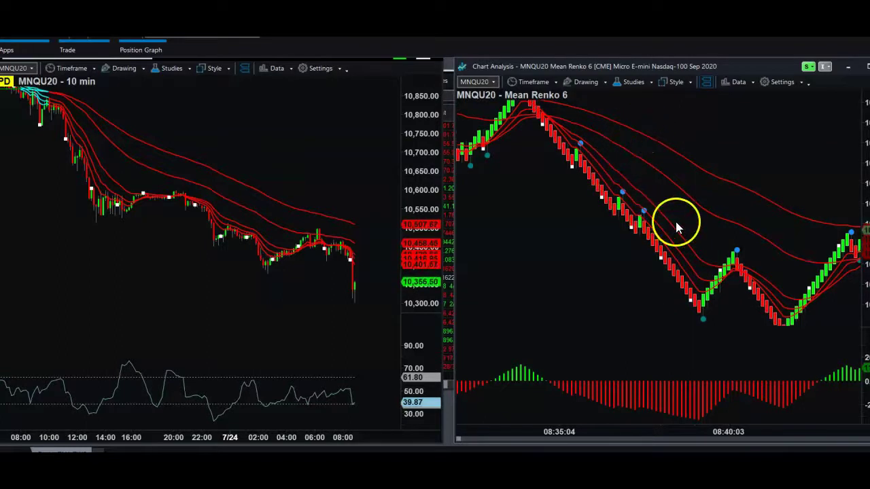
pyautogui.moveTo(655, 240); pyautogui.dragTo(750, 253)
pyautogui.moveTo(536, 170); pyautogui.dragTo(465, 168)
pyautogui.moveTo(643, 220); pyautogui.dragTo(581, 229)
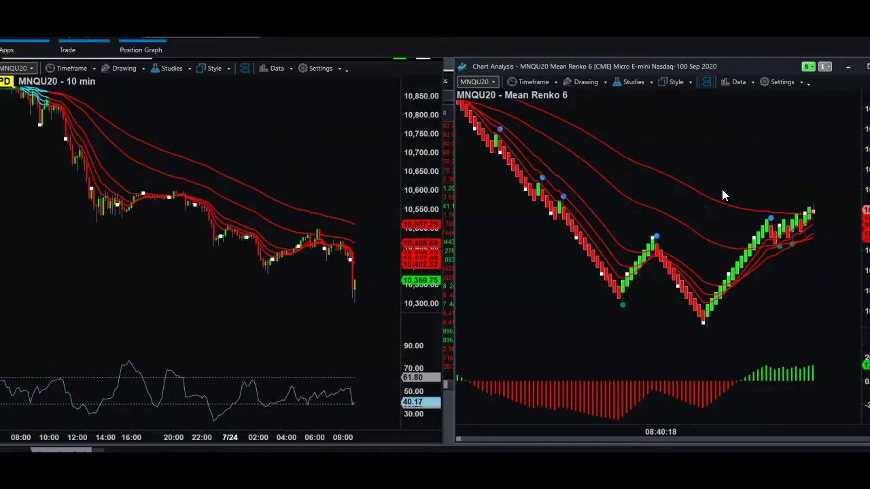
# Step: Review the 10-minute chart's earlier price action on 7/22 and 7/23 against its moving averages
pyautogui.moveTo(128, 201); pyautogui.dragTo(335, 268)
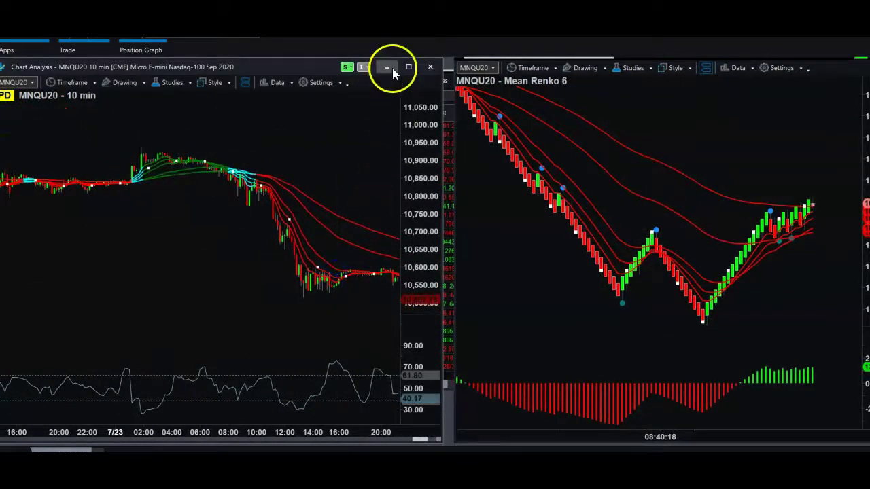
pyautogui.moveTo(408, 249); pyautogui.dragTo(419, 213)
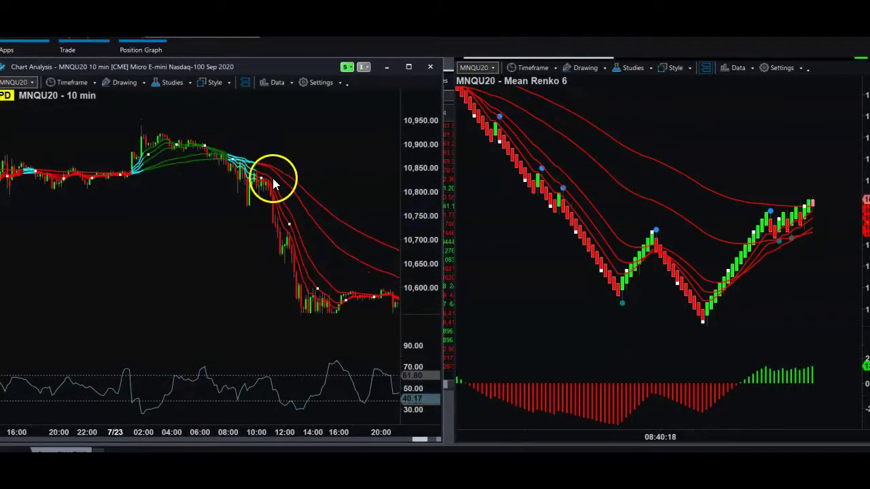
pyautogui.moveTo(243, 172); pyautogui.dragTo(293, 168)
pyautogui.moveTo(156, 173); pyautogui.dragTo(251, 178)
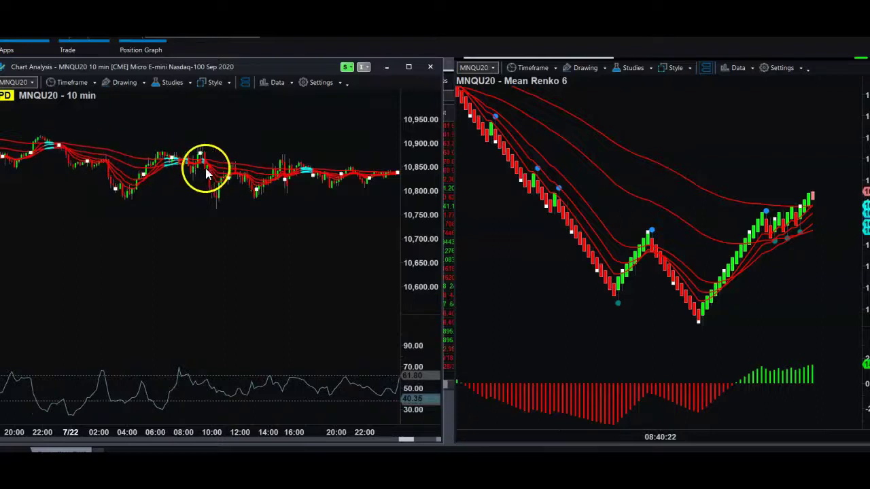
pyautogui.moveTo(161, 176); pyautogui.dragTo(146, 310)
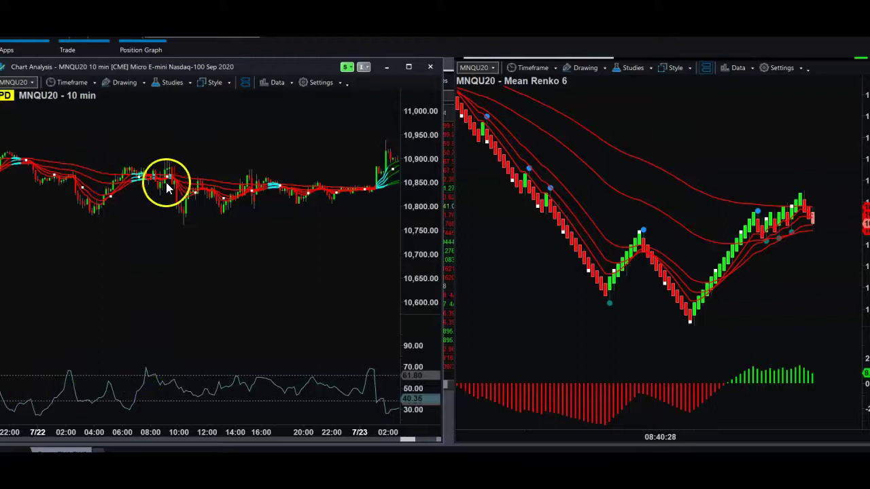
# Step: Follow the 10-minute chart from the 7/23 reversal to the latest 7/24 bars, comparing price, moving averages and the oscillator
pyautogui.moveTo(322, 186); pyautogui.dragTo(167, 176)
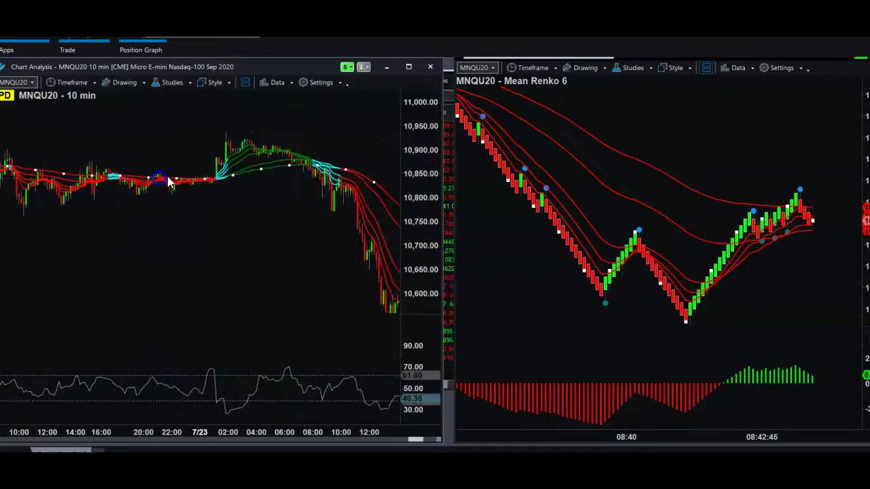
pyautogui.moveTo(230, 413)
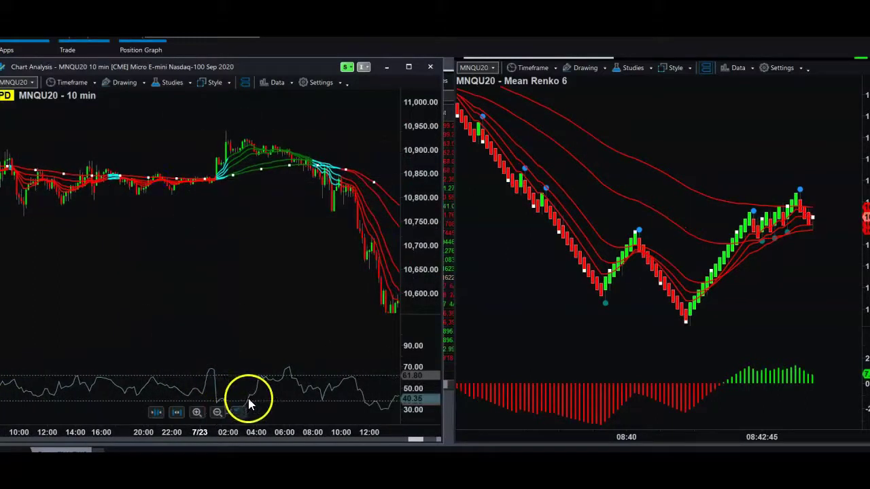
pyautogui.moveTo(337, 183); pyautogui.dragTo(227, 161)
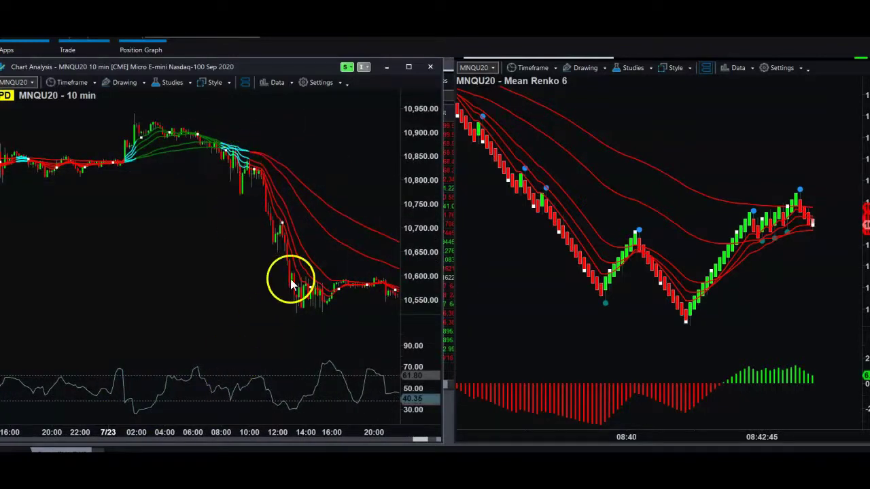
pyautogui.moveTo(317, 288); pyautogui.dragTo(270, 291)
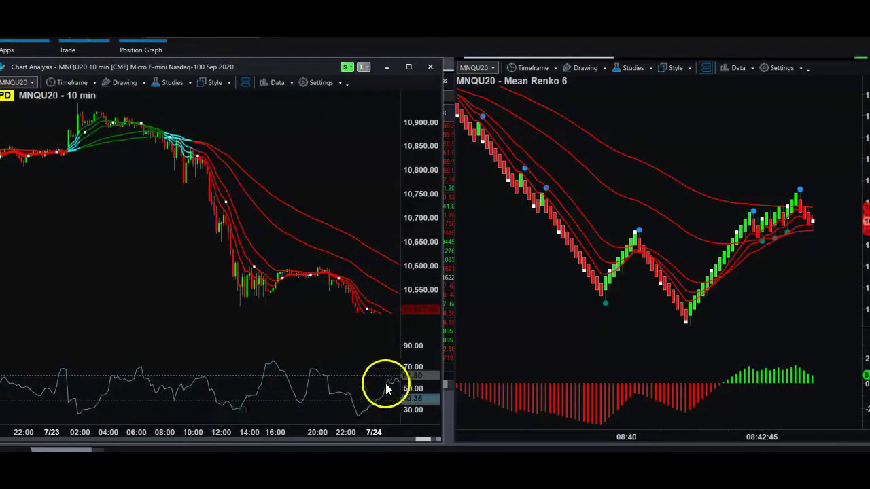
pyautogui.moveTo(320, 372); pyautogui.dragTo(231, 353)
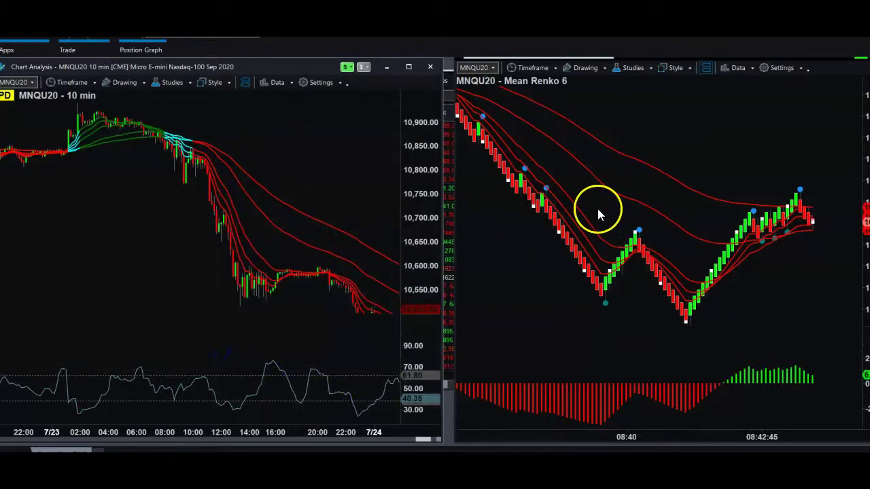
pyautogui.moveTo(343, 287); pyautogui.dragTo(35, 172)
pyautogui.moveTo(211, 242); pyautogui.dragTo(270, 242)
pyautogui.moveTo(423, 190); pyautogui.dragTo(423, 202)
pyautogui.moveTo(162, 241); pyautogui.dragTo(248, 226)
pyautogui.moveTo(263, 392)
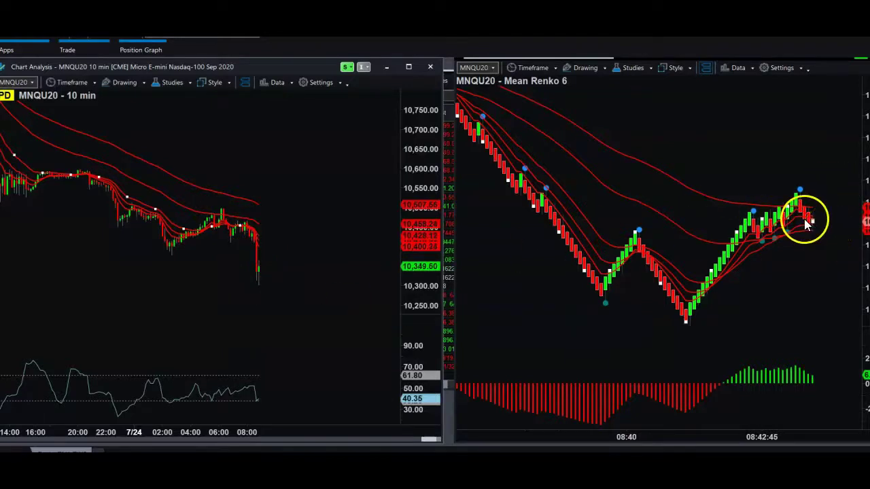
# Step: Inspect the Mean Renko 6 downtrend around 08:35, checking a bar's price details and the pullbacks to the moving averages
pyautogui.moveTo(539, 196); pyautogui.dragTo(703, 266)
pyautogui.click(641, 213)
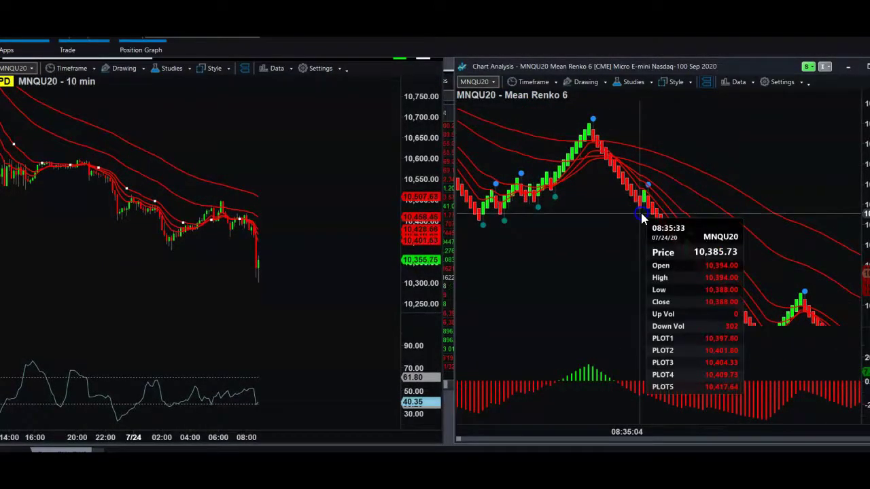
pyautogui.moveTo(660, 223); pyautogui.dragTo(593, 187)
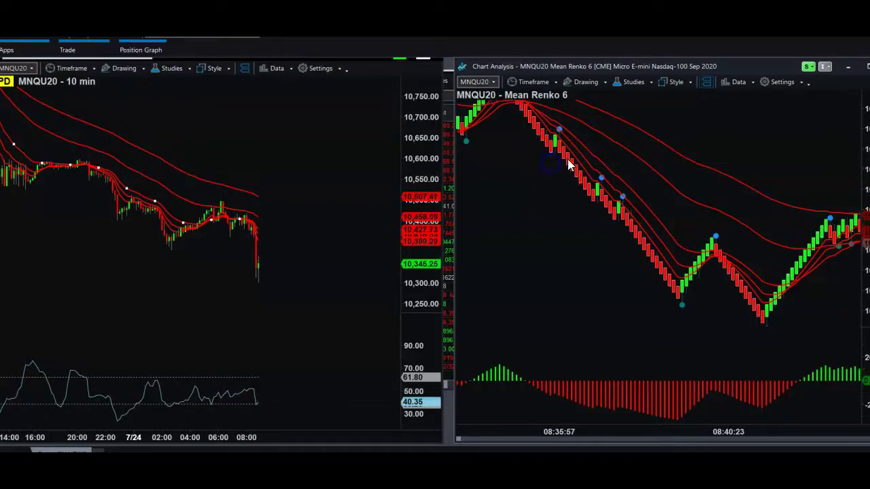
pyautogui.moveTo(570, 164); pyautogui.dragTo(669, 220)
pyautogui.moveTo(703, 218); pyautogui.dragTo(640, 201)
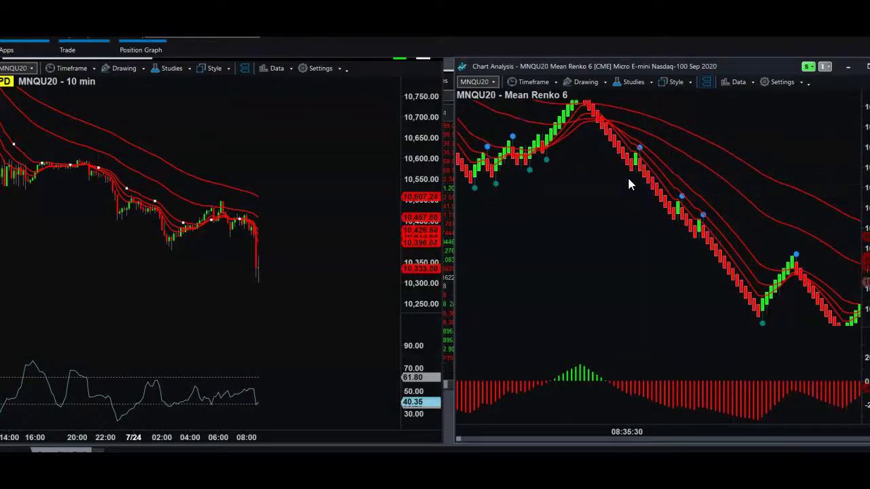
pyautogui.moveTo(663, 199); pyautogui.dragTo(622, 221)
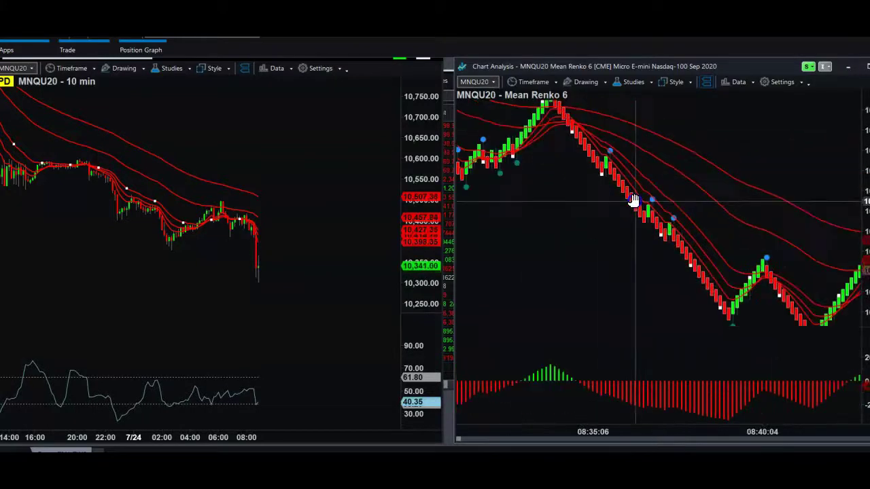
pyautogui.click(685, 259)
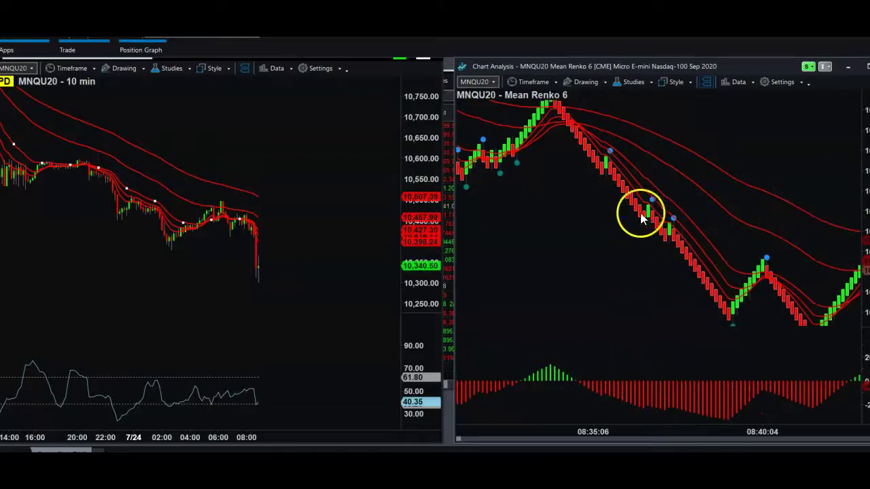
pyautogui.moveTo(612, 180); pyautogui.dragTo(754, 229)
pyautogui.moveTo(553, 178); pyautogui.dragTo(509, 144)
pyautogui.moveTo(709, 220); pyautogui.dragTo(687, 245)
pyautogui.click(591, 241)
pyautogui.moveTo(578, 198); pyautogui.dragTo(583, 201)
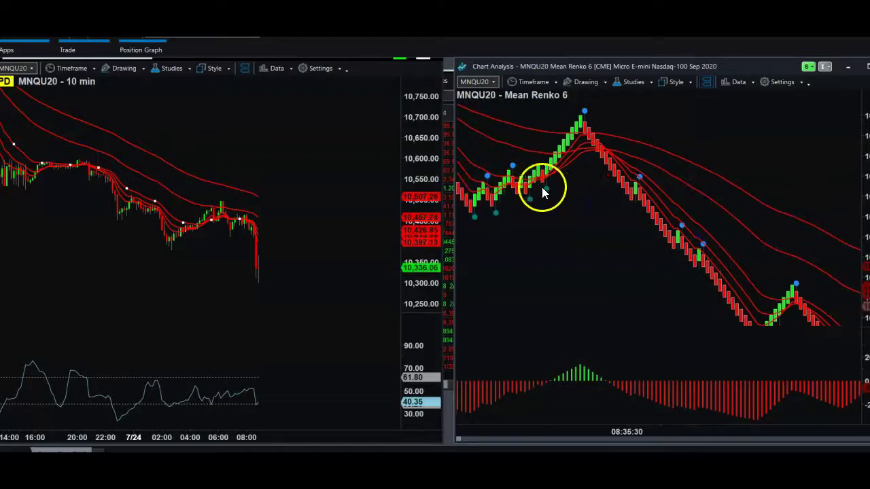
pyautogui.middleClick(588, 203)
pyautogui.moveTo(588, 202); pyautogui.dragTo(609, 178)
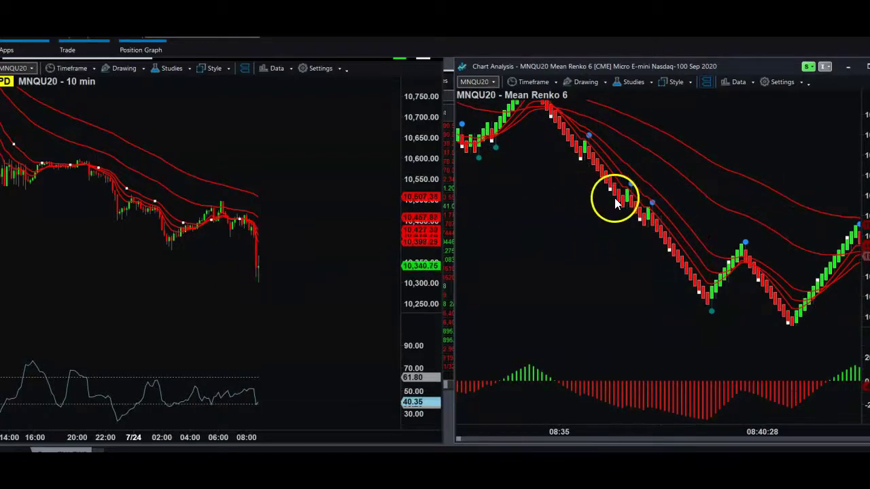
# Step: Examine the most recent Mean Renko 6 bars around 08:45 against the moving averages and histogram
pyautogui.moveTo(742, 266); pyautogui.dragTo(549, 261)
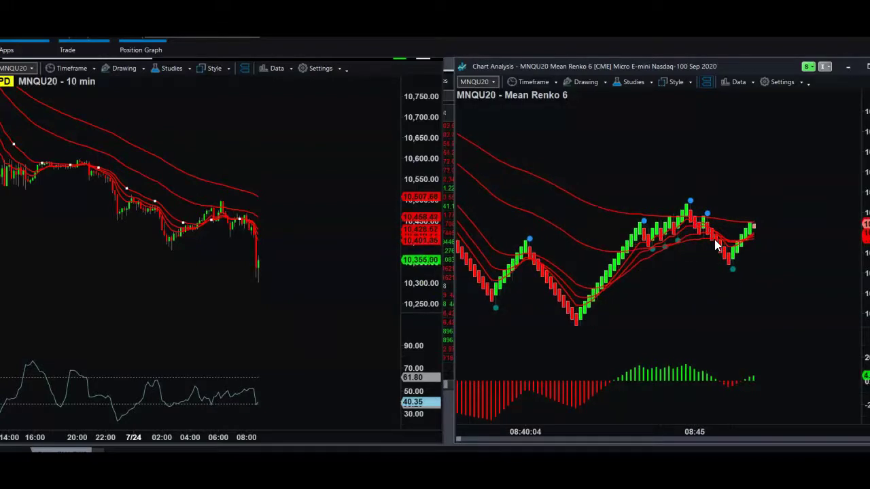
pyautogui.click(221, 207)
pyautogui.click(746, 244)
pyautogui.moveTo(700, 242)
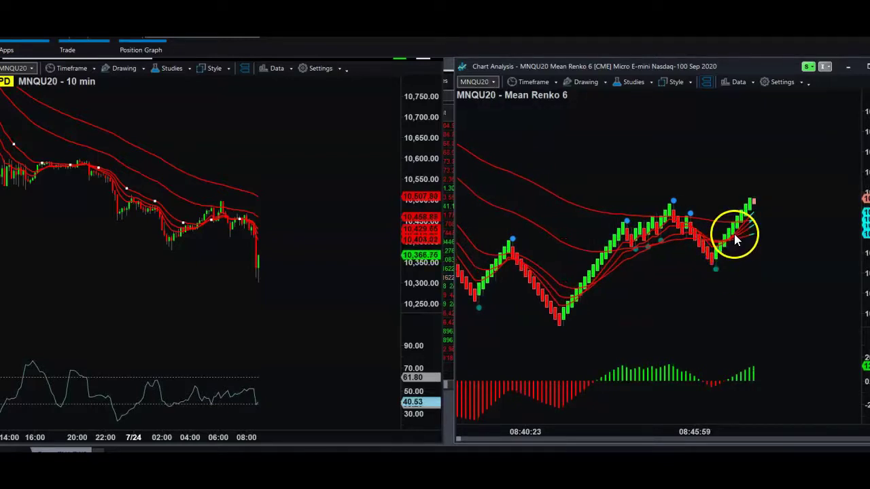
pyautogui.moveTo(625, 245); pyautogui.dragTo(741, 243)
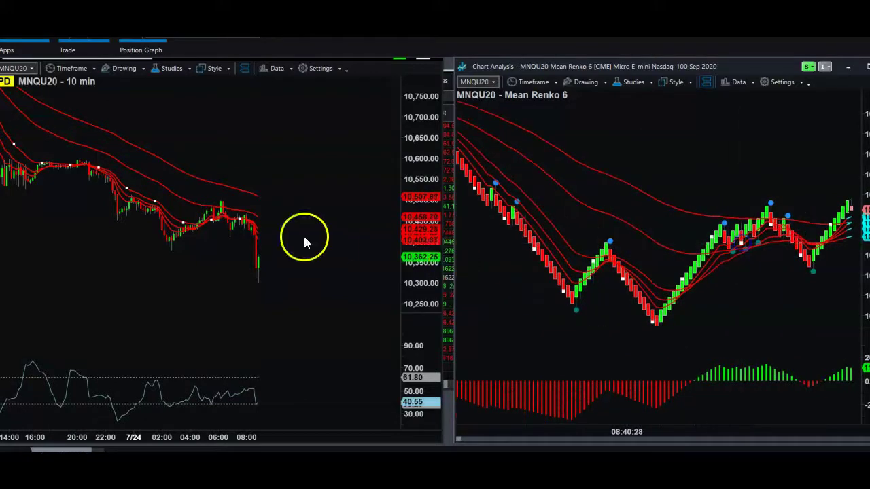
# Step: Maximize the 10-minute MNQU20 chart window and look over its 7/22 to 7/24 price history
pyautogui.click(222, 221)
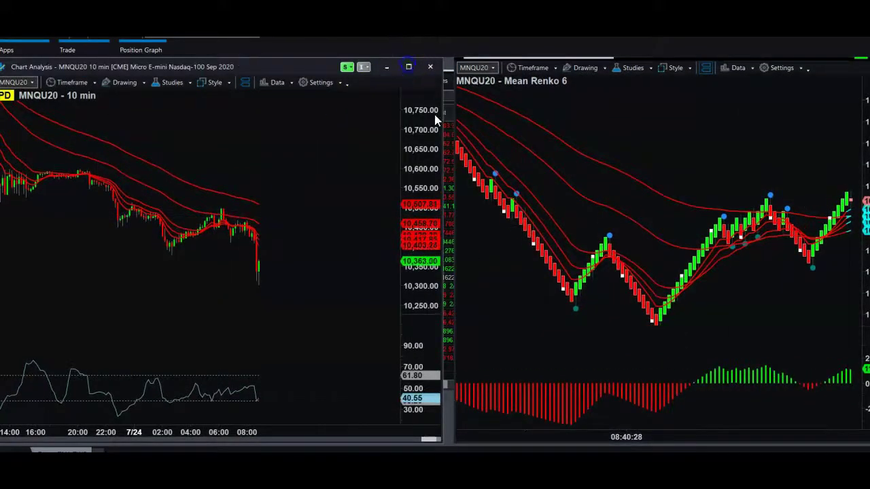
pyautogui.click(408, 68)
pyautogui.moveTo(227, 210); pyautogui.dragTo(523, 220)
pyautogui.click(527, 232)
pyautogui.moveTo(435, 218); pyautogui.dragTo(447, 233)
pyautogui.scroll(5, 563, 264)
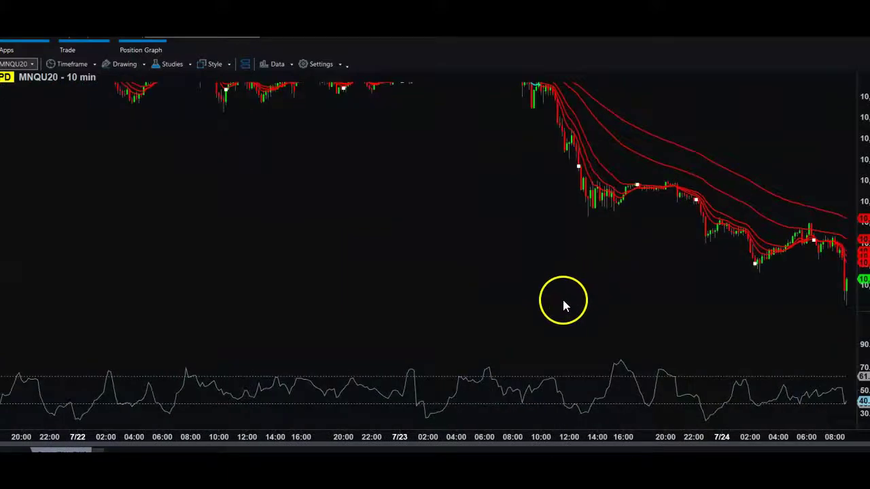
# Step: Widen the bar spacing on the 10-minute chart by five increments and bring the latest 7/24 bars into view
pyautogui.moveTo(683, 199); pyautogui.dragTo(430, 192)
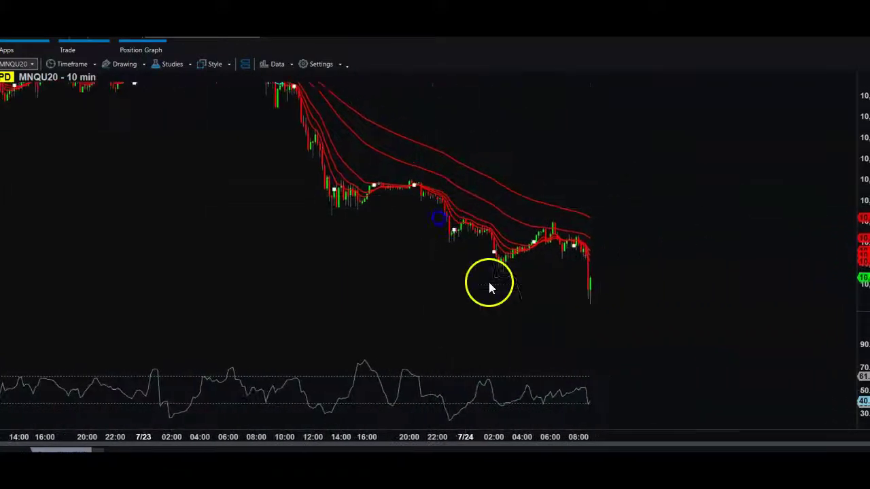
pyautogui.click(406, 417)
pyautogui.click(406, 417)
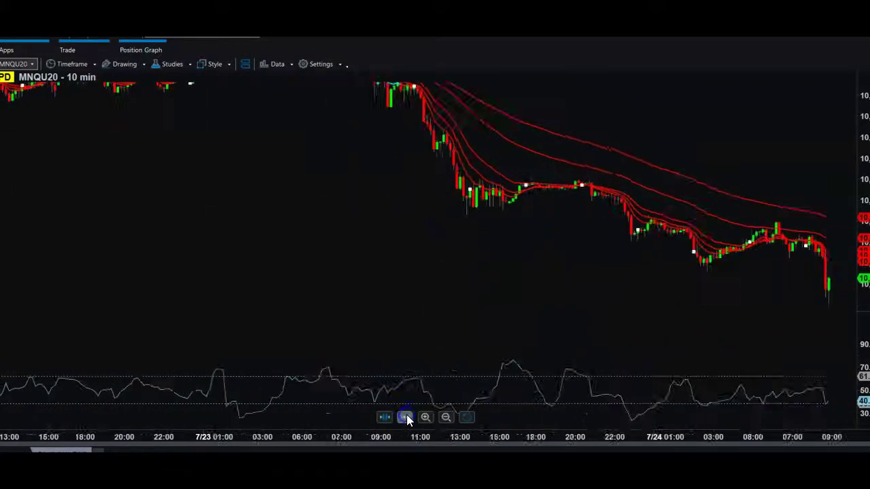
pyautogui.click(406, 417)
pyautogui.click(405, 417)
pyautogui.click(406, 417)
pyautogui.moveTo(713, 182); pyautogui.dragTo(210, 167)
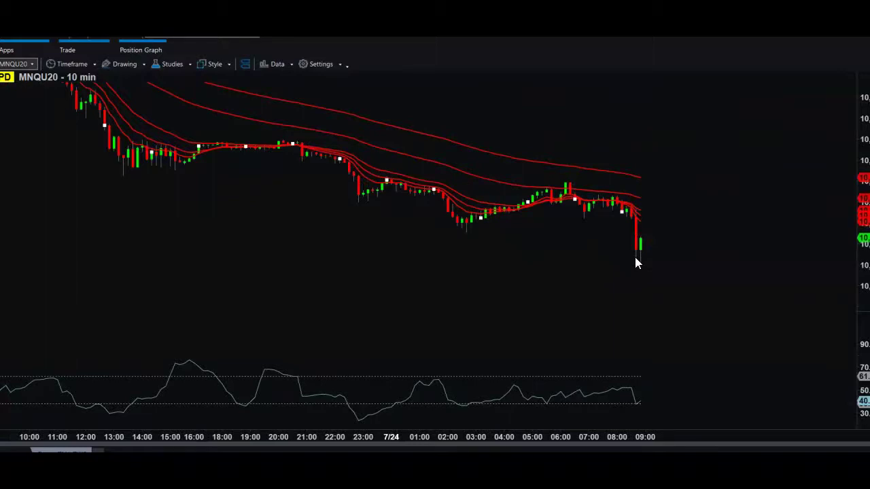
# Step: Restore the 10-minute chart window to its side-by-side size with the latest 7/24 bars in view
pyautogui.click(718, 121)
pyautogui.click(864, 42)
pyautogui.moveTo(324, 172); pyautogui.dragTo(23, 149)
# Step: Trace the Mean Renko 6 chart back from the latest bars to the 08:30 peak and the start of its downtrend
pyautogui.click(722, 214)
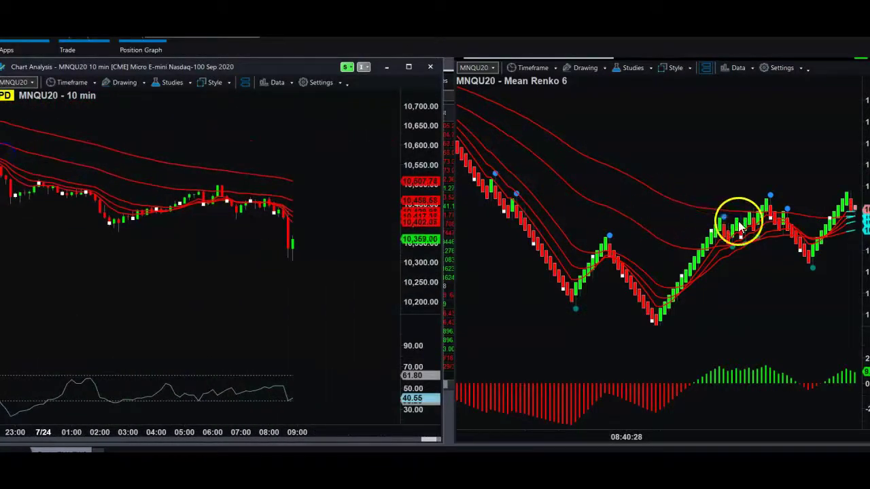
pyautogui.moveTo(749, 227); pyautogui.dragTo(626, 225)
pyautogui.moveTo(566, 286); pyautogui.dragTo(788, 273)
pyautogui.moveTo(628, 235); pyautogui.dragTo(666, 257)
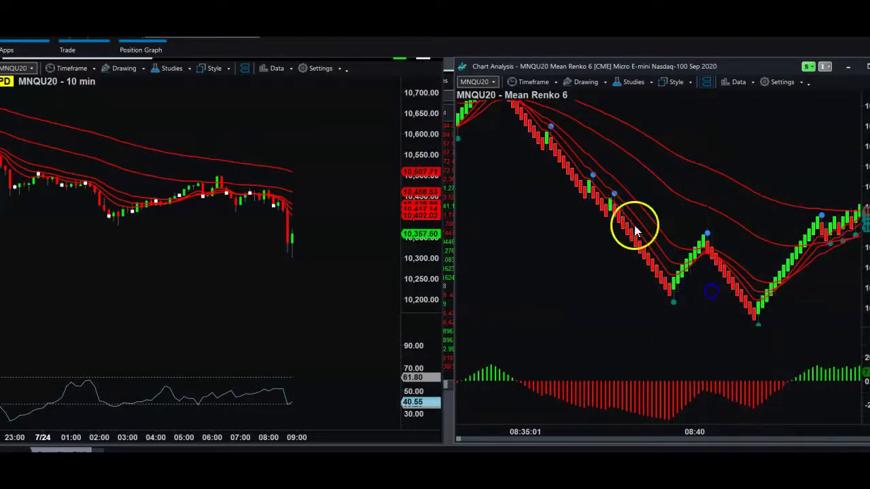
pyautogui.moveTo(603, 208); pyautogui.dragTo(759, 278)
pyautogui.click(674, 234)
pyautogui.moveTo(672, 231)
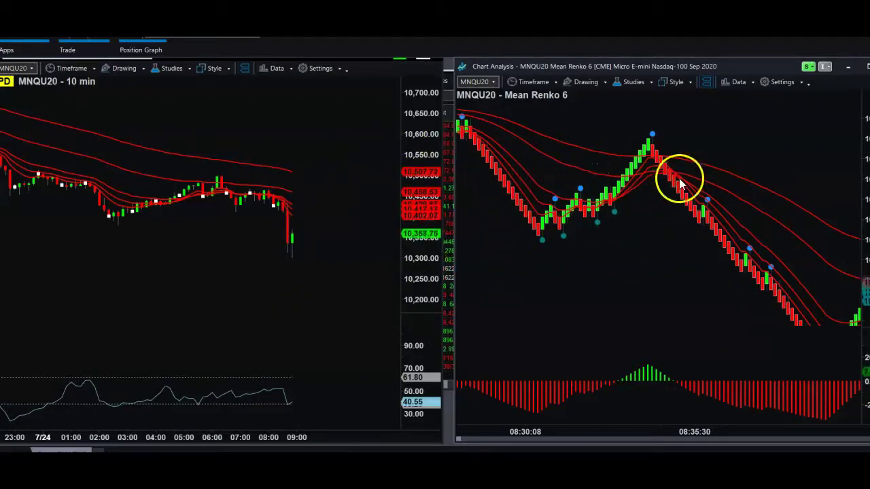
# Step: Follow the Mean Renko 6 downtrend forward to the latest bars and compare them with the newest bars on the 10-minute chart
pyautogui.moveTo(701, 214); pyautogui.dragTo(569, 162)
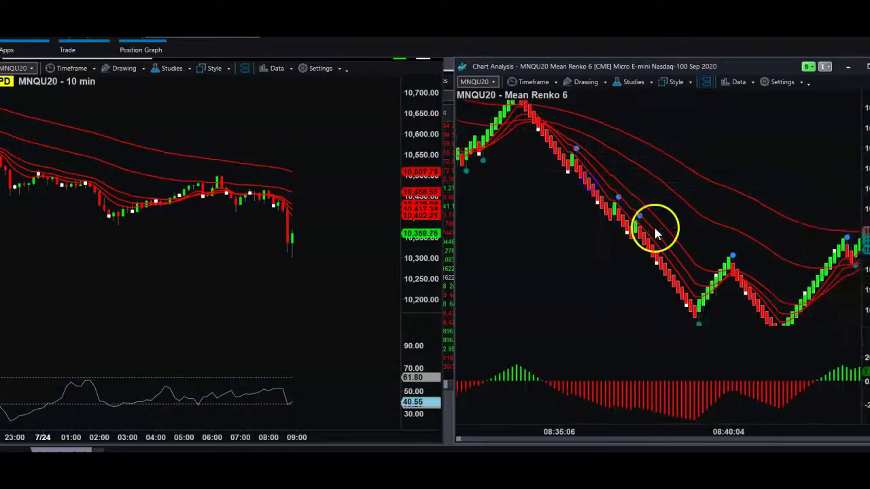
pyautogui.moveTo(740, 283); pyautogui.dragTo(571, 242)
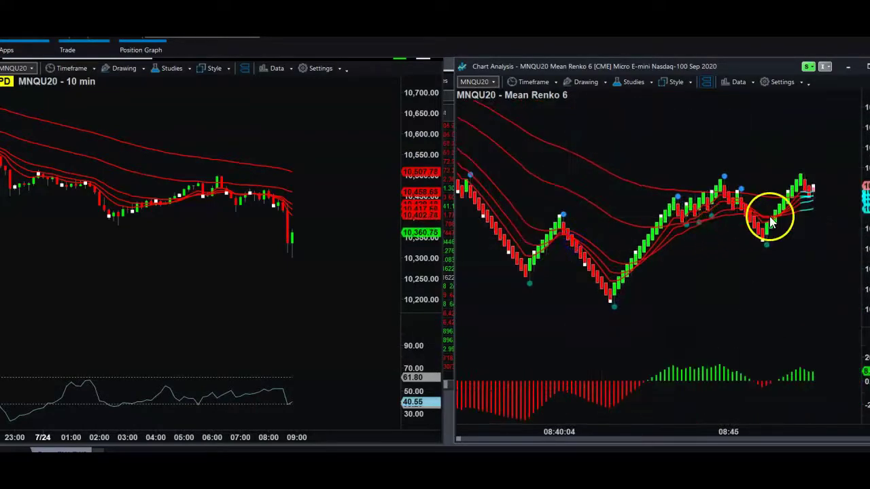
pyautogui.click(289, 133)
pyautogui.scroll(5, 234, 189)
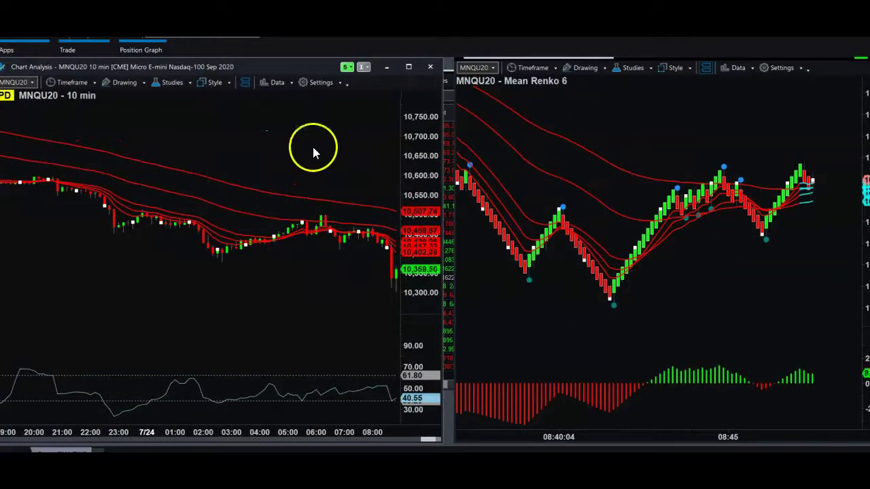
pyautogui.moveTo(600, 411)
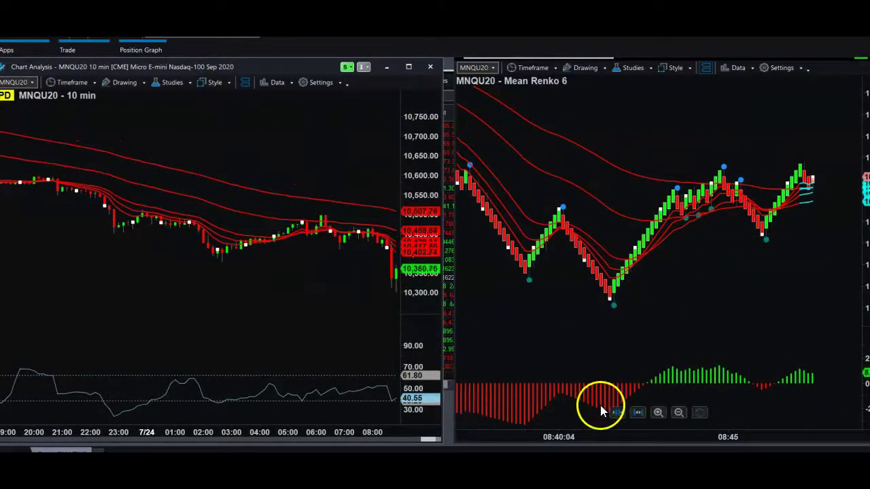
pyautogui.moveTo(306, 386)
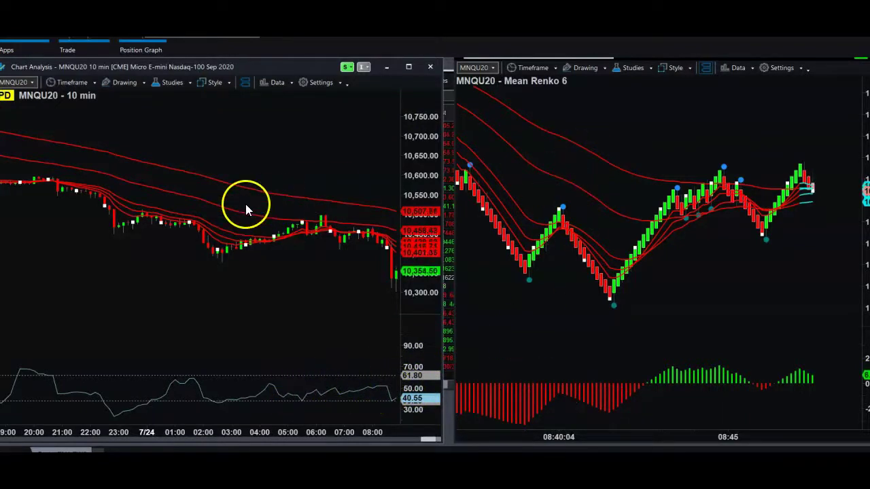
# Step: Examine the Mean Renko 6 histogram against price back to about 08:30 and forward again to the latest bars
pyautogui.click(673, 377)
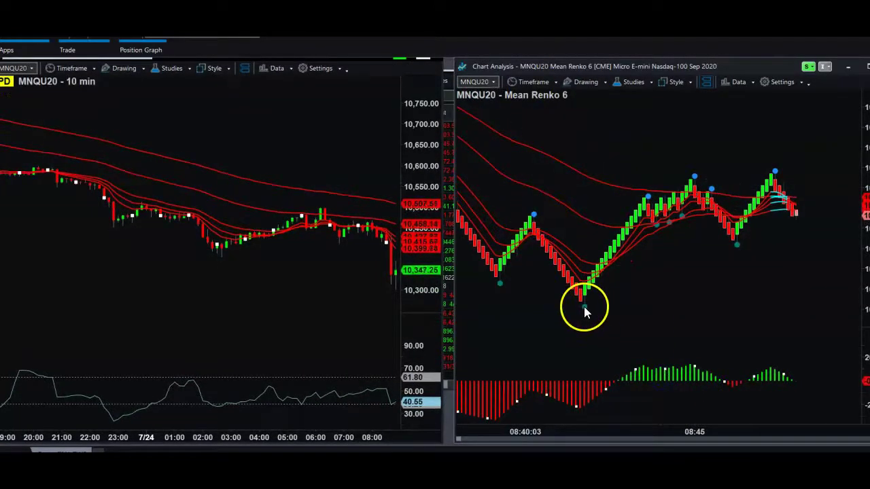
pyautogui.moveTo(666, 375); pyautogui.dragTo(798, 354)
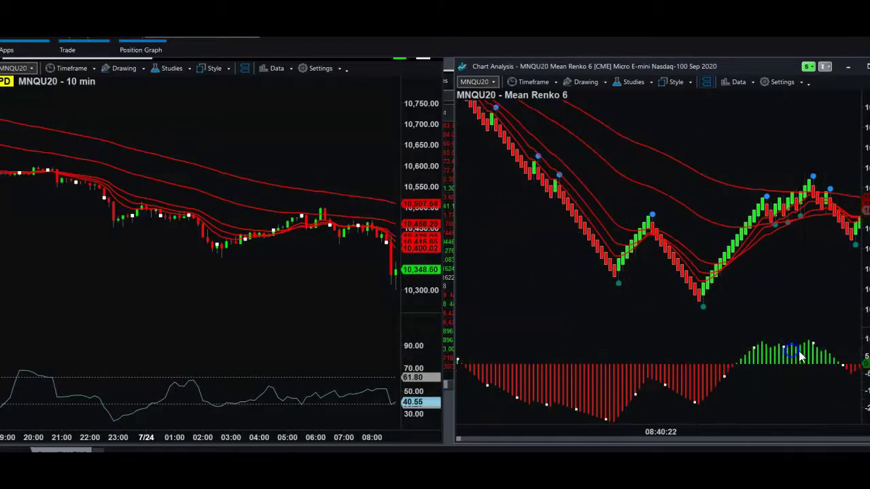
pyautogui.moveTo(610, 381); pyautogui.dragTo(771, 390)
pyautogui.moveTo(647, 380); pyautogui.dragTo(843, 365)
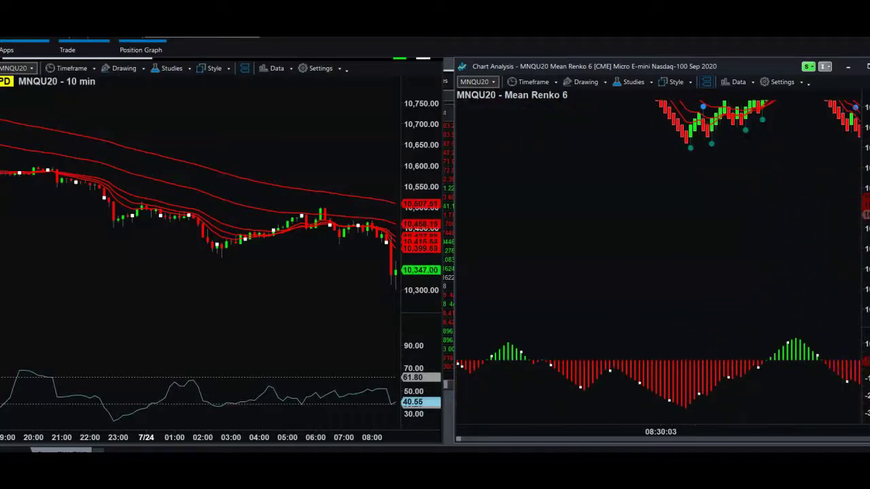
pyautogui.moveTo(701, 127); pyautogui.dragTo(492, 165)
pyautogui.moveTo(690, 229); pyautogui.dragTo(537, 214)
pyautogui.moveTo(725, 356); pyautogui.dragTo(576, 337)
pyautogui.moveTo(668, 346); pyautogui.dragTo(824, 389)
pyautogui.moveTo(749, 382); pyautogui.dragTo(753, 363)
pyautogui.click(807, 266)
pyautogui.moveTo(646, 390); pyautogui.dragTo(640, 374)
pyautogui.click(761, 311)
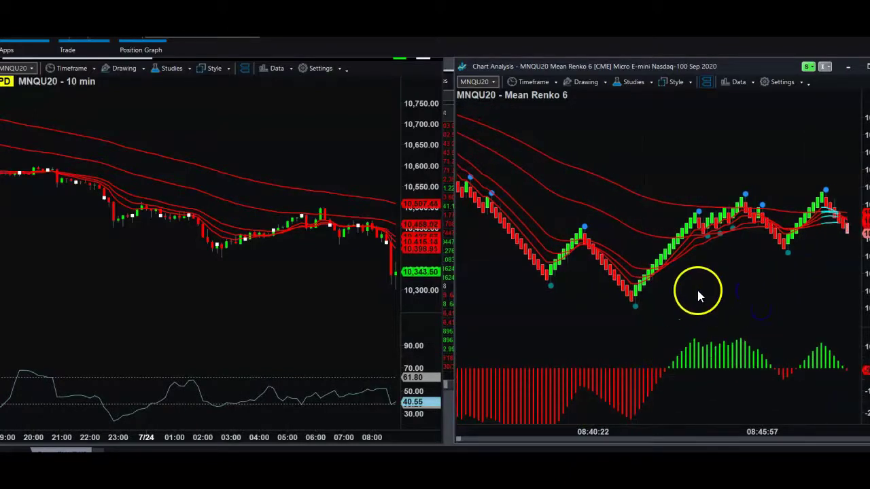
# Step: Place a one-contract sell stop market order below the latest Mean Renko 6 bars and move it to 10,332.25
pyautogui.moveTo(825, 208); pyautogui.dragTo(703, 202)
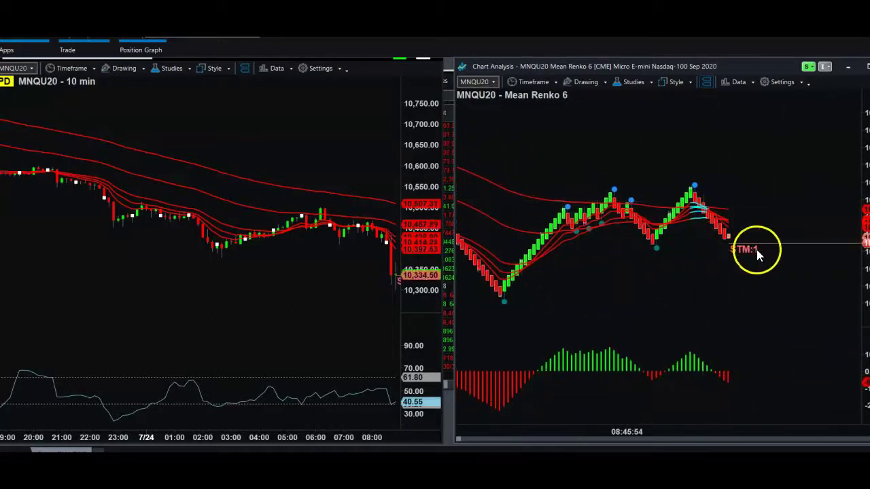
pyautogui.click(753, 244)
pyautogui.moveTo(359, 228); pyautogui.dragTo(288, 219)
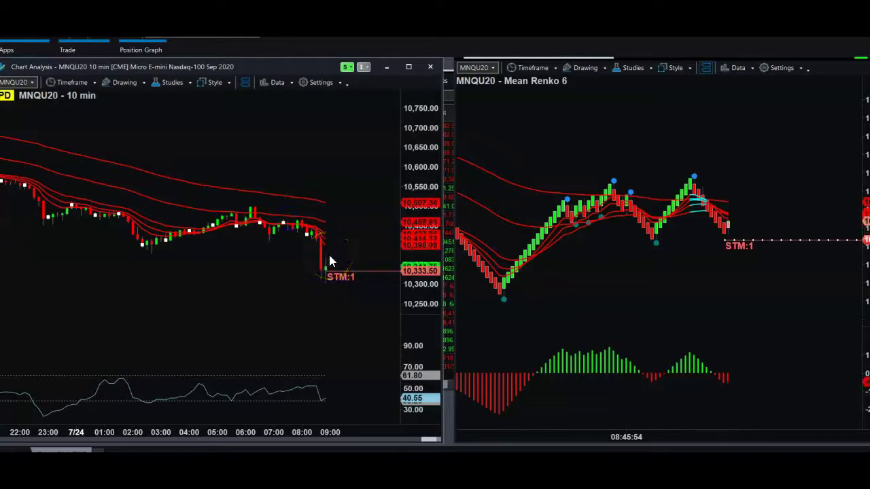
pyautogui.click(351, 284)
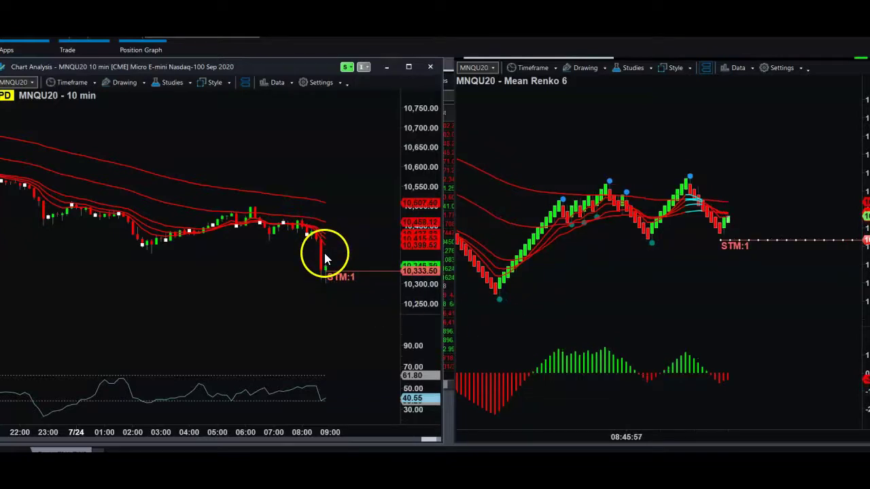
pyautogui.click(721, 273)
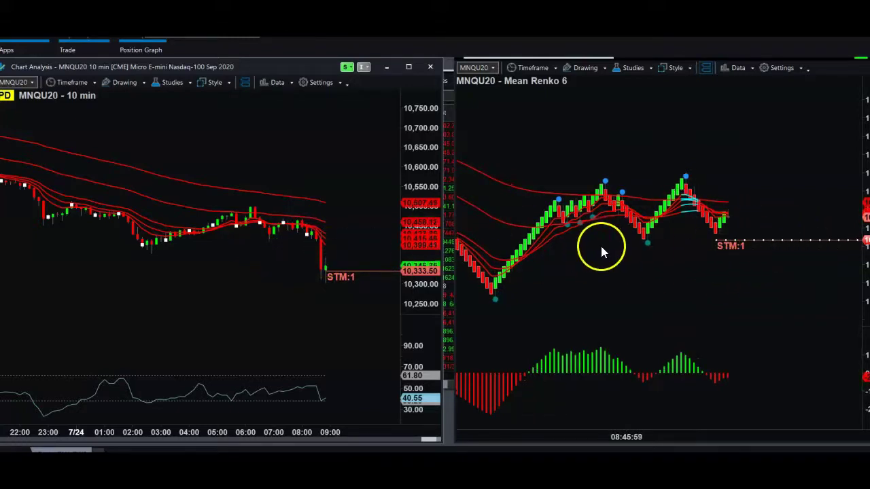
pyautogui.click(802, 239)
pyautogui.moveTo(788, 245); pyautogui.dragTo(787, 249)
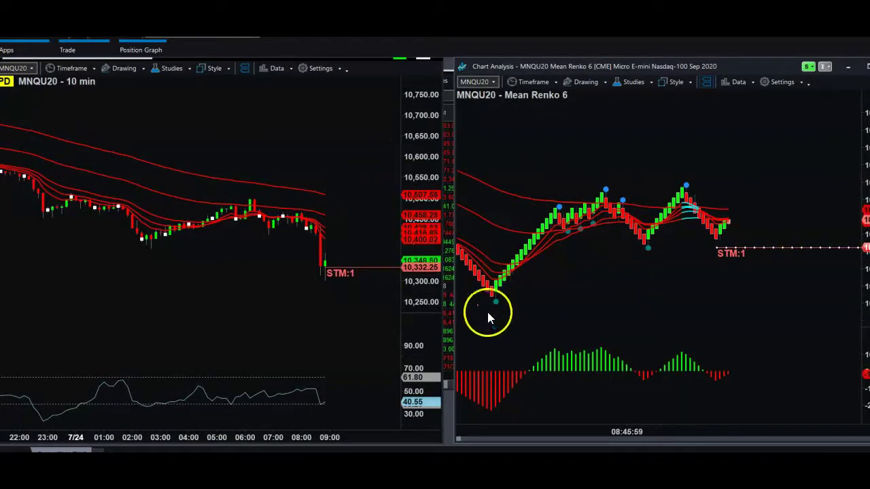
pyautogui.click(457, 365)
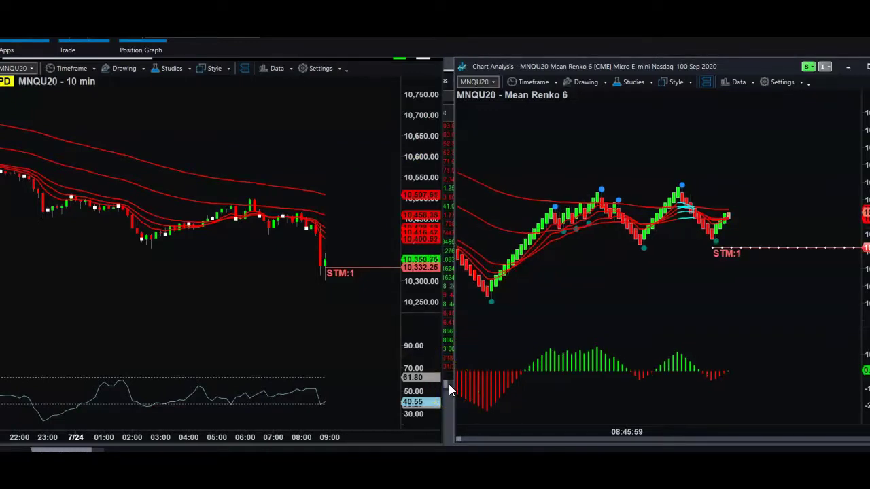
pyautogui.click(448, 385)
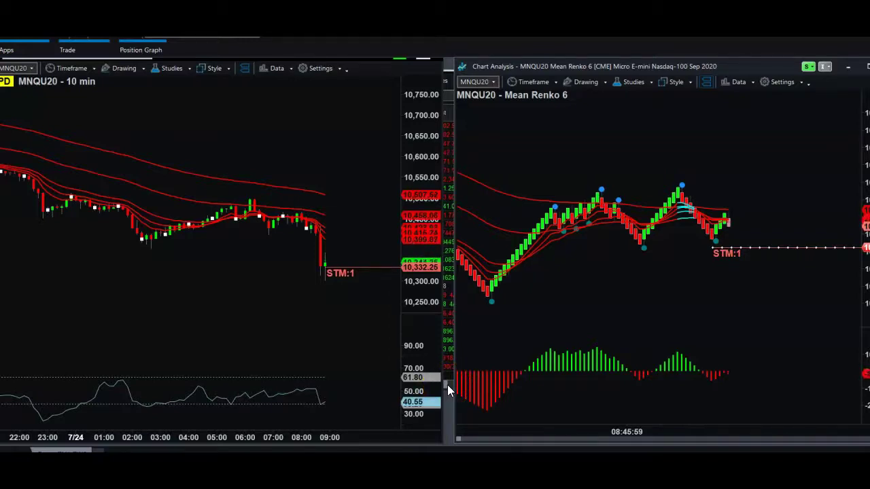
pyautogui.click(448, 385)
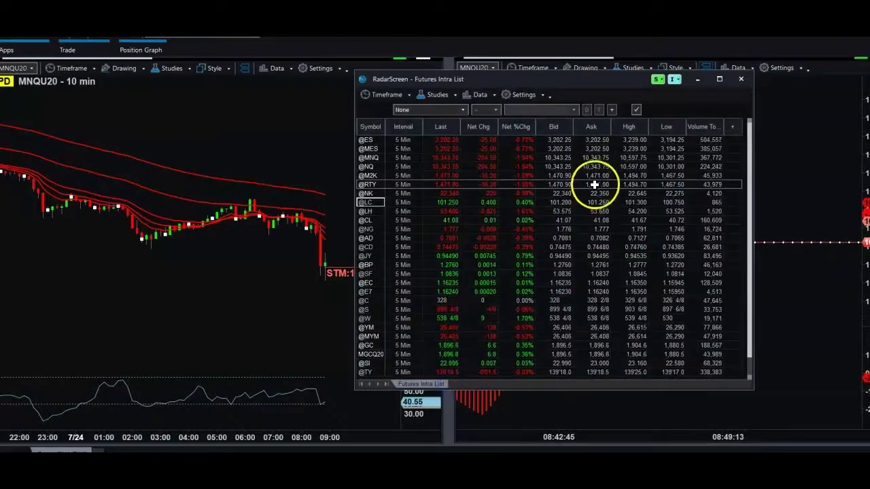
pyautogui.scroll(-1, 400, 254)
pyautogui.scroll(1, 384, 308)
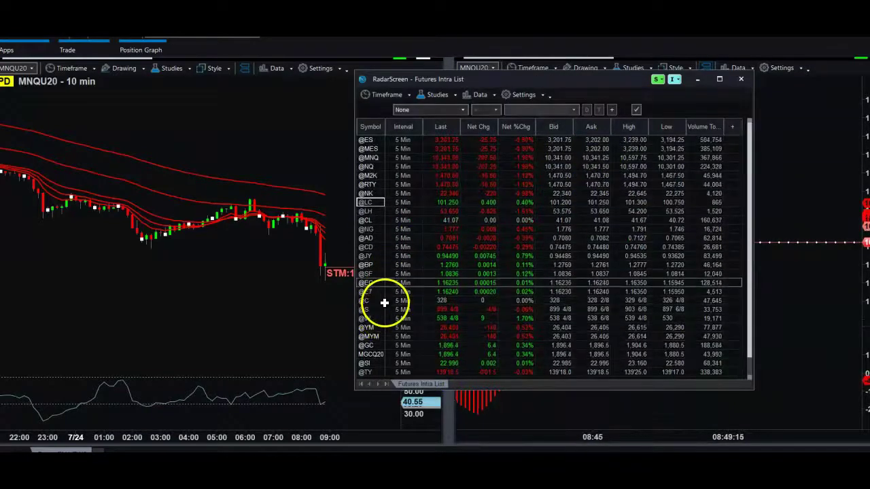
pyautogui.click(371, 154)
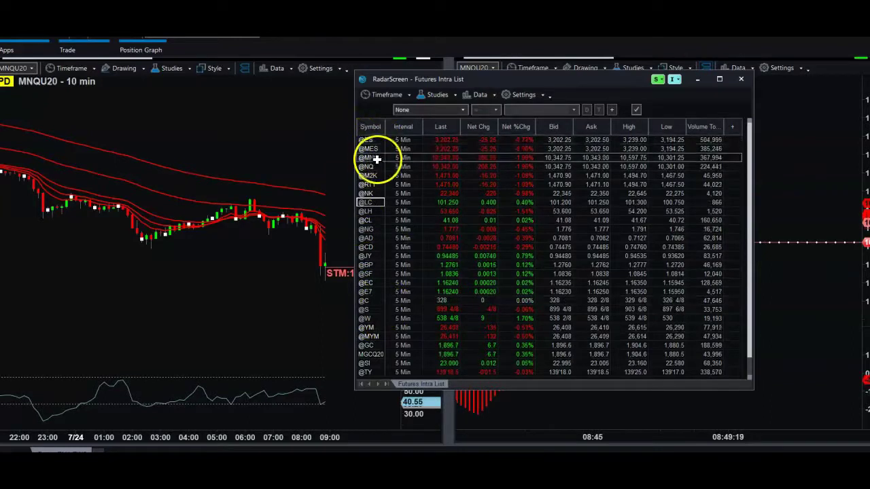
pyautogui.click(372, 199)
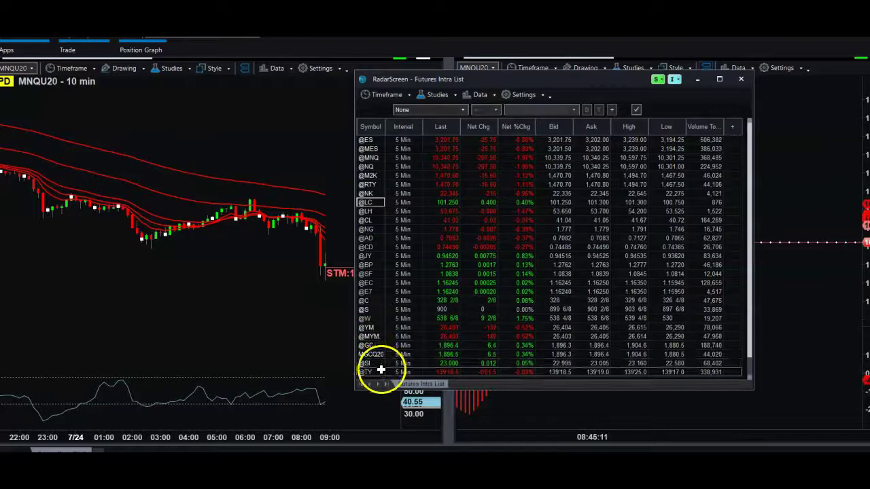
pyautogui.scroll(-1, 380, 367)
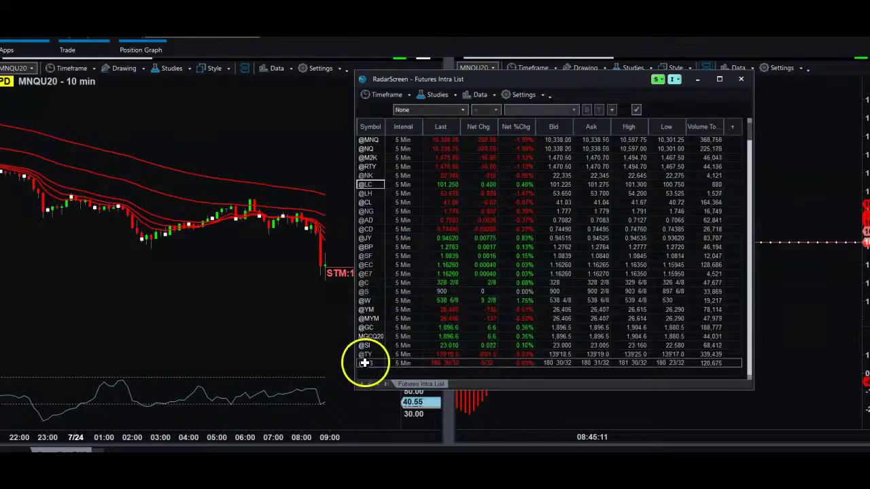
pyautogui.scroll(2, 384, 175)
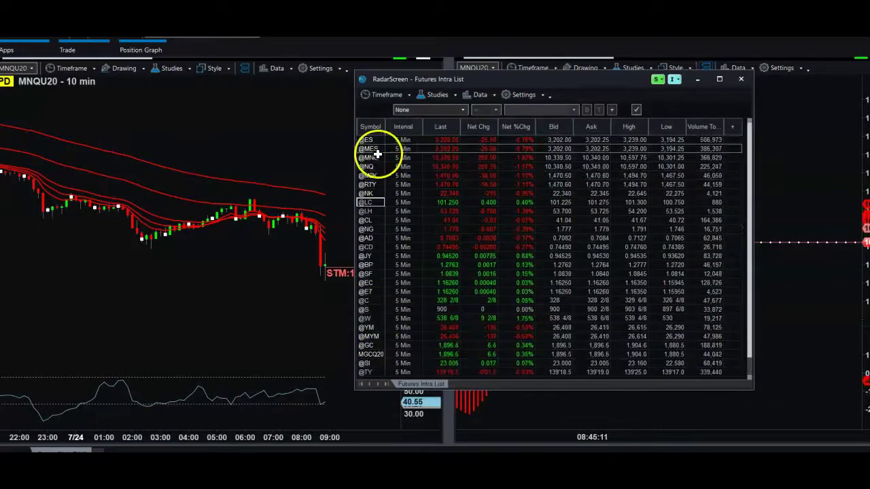
pyautogui.scroll(-2, 387, 285)
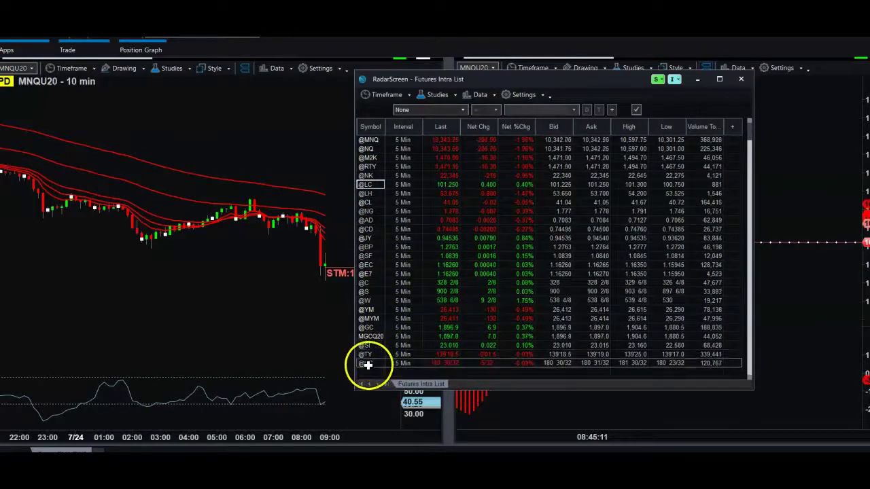
pyautogui.scroll(2, 373, 340)
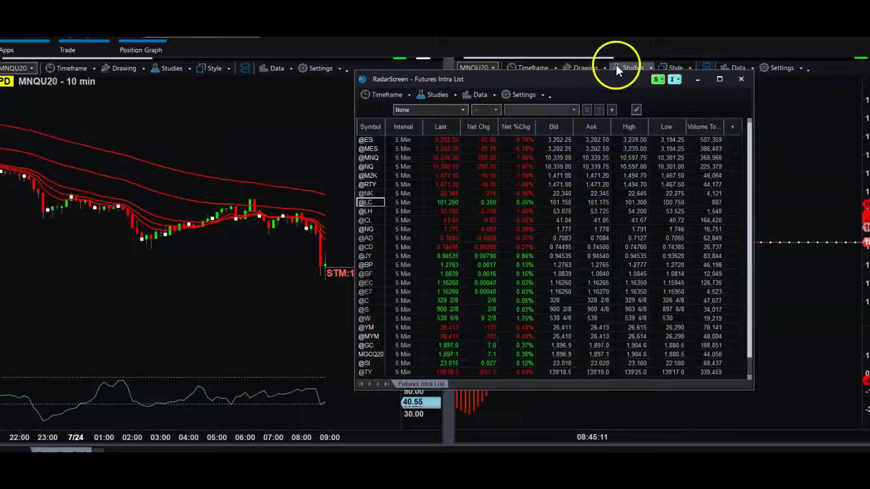
# Step: Shift the RadarScreen window aside and bring both MNQU20 charts back to the front
pyautogui.moveTo(610, 80); pyautogui.dragTo(519, 66)
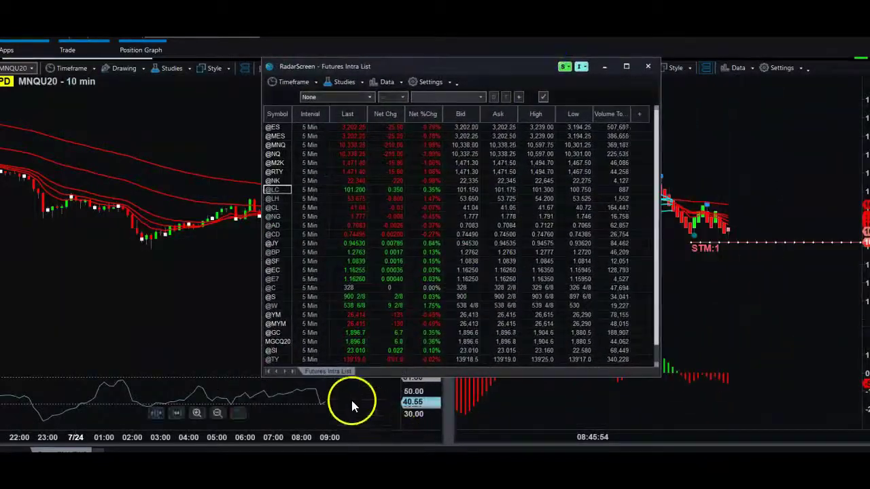
pyautogui.click(219, 312)
pyautogui.click(691, 349)
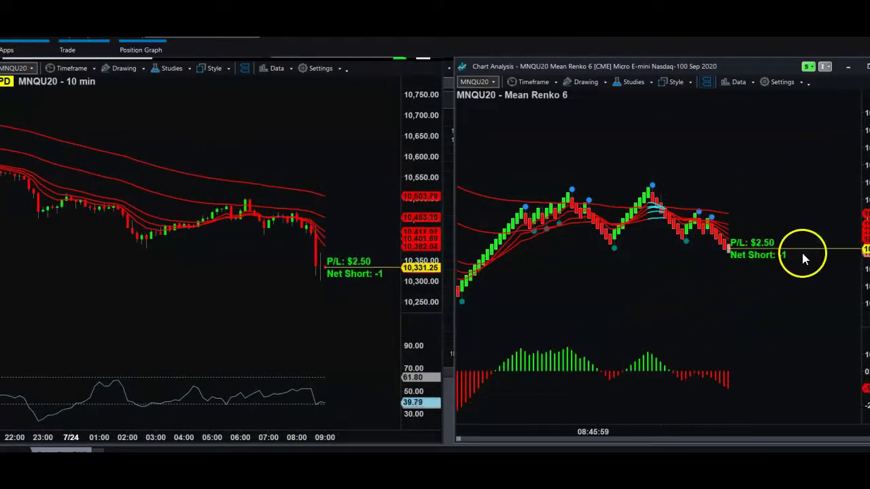
# Step: Protect the one-contract short position with a stop market order above the latest Mean Renko 6 bars and raise it to 10,349.00
pyautogui.click(761, 238)
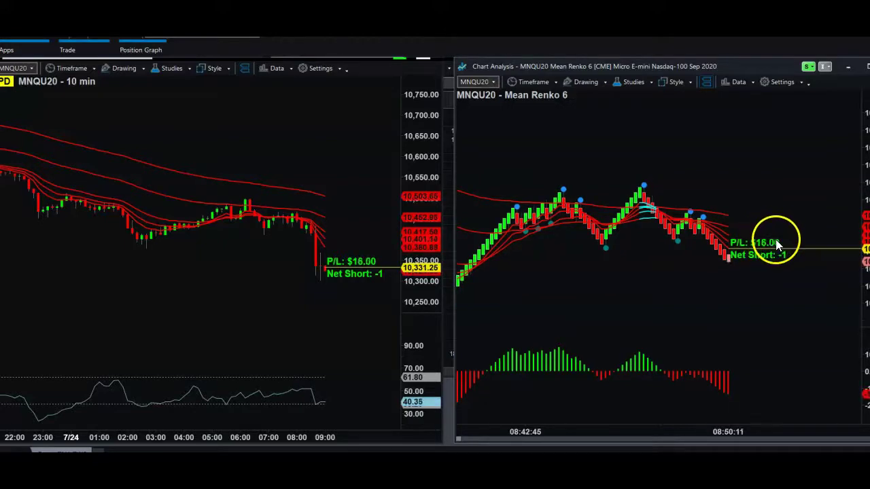
pyautogui.click(755, 242)
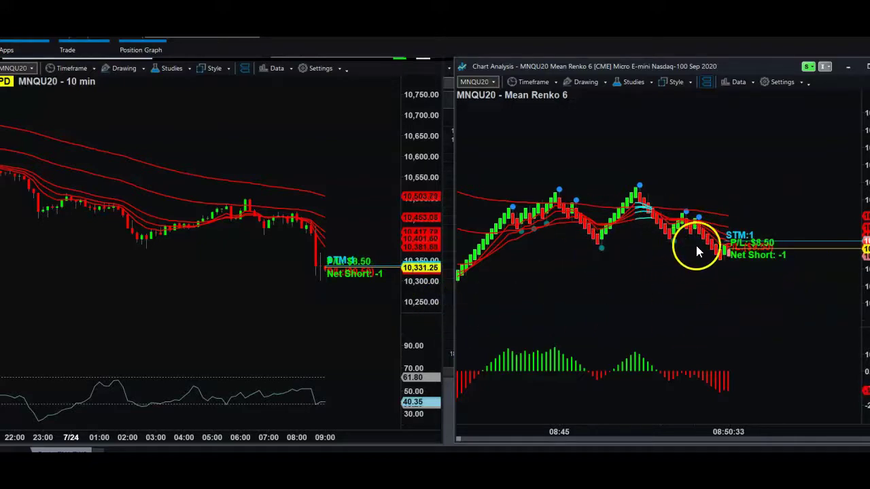
pyautogui.moveTo(701, 229); pyautogui.dragTo(653, 206)
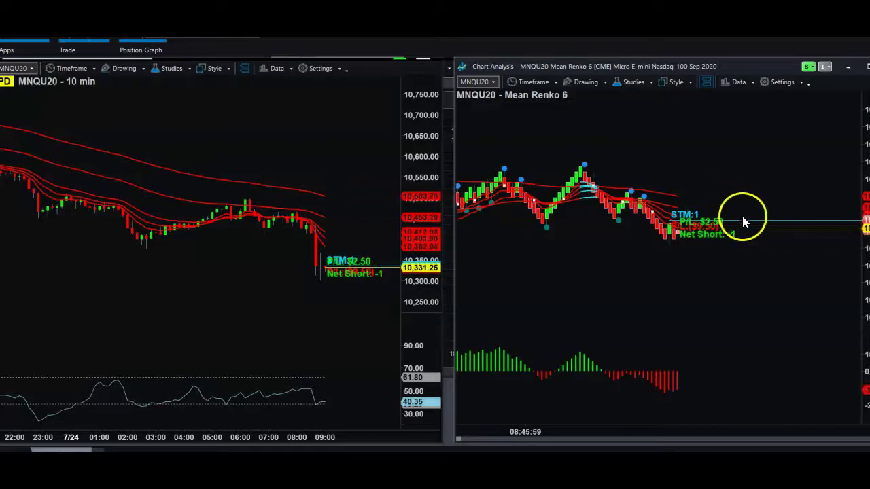
pyautogui.moveTo(748, 225); pyautogui.dragTo(747, 198)
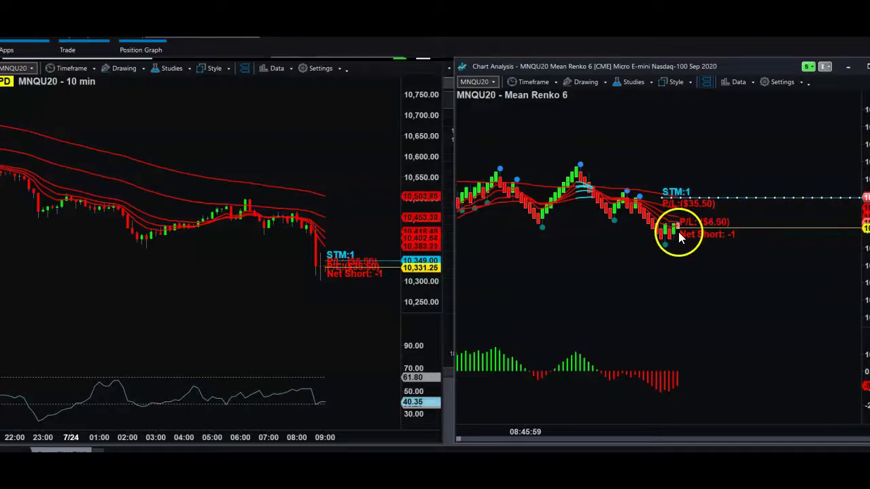
pyautogui.moveTo(673, 233); pyautogui.dragTo(718, 217)
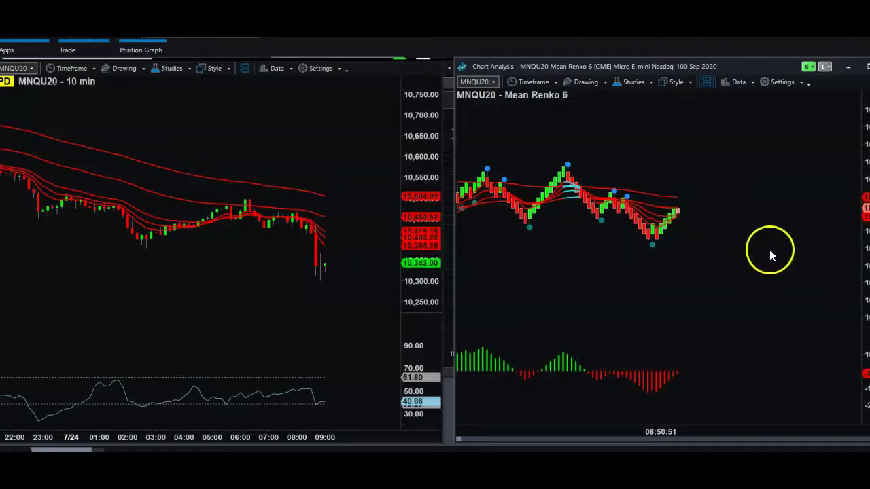
# Step: Trace the Mean Renko 6 chart back to the 08:35 downtrend and forward to the latest bars, comparing price with the moving averages
pyautogui.click(671, 213)
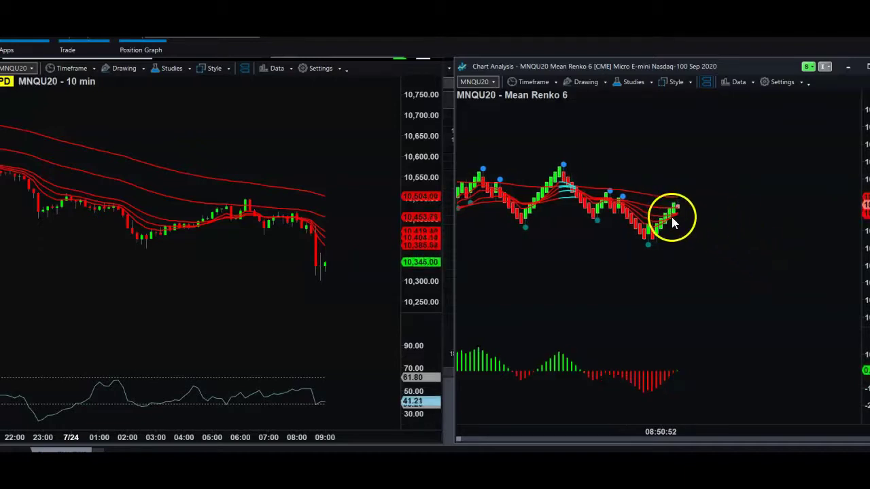
pyautogui.moveTo(551, 183); pyautogui.dragTo(664, 168)
pyautogui.moveTo(476, 228); pyautogui.dragTo(614, 256)
pyautogui.moveTo(563, 197); pyautogui.dragTo(621, 206)
pyautogui.moveTo(526, 119); pyautogui.dragTo(524, 118)
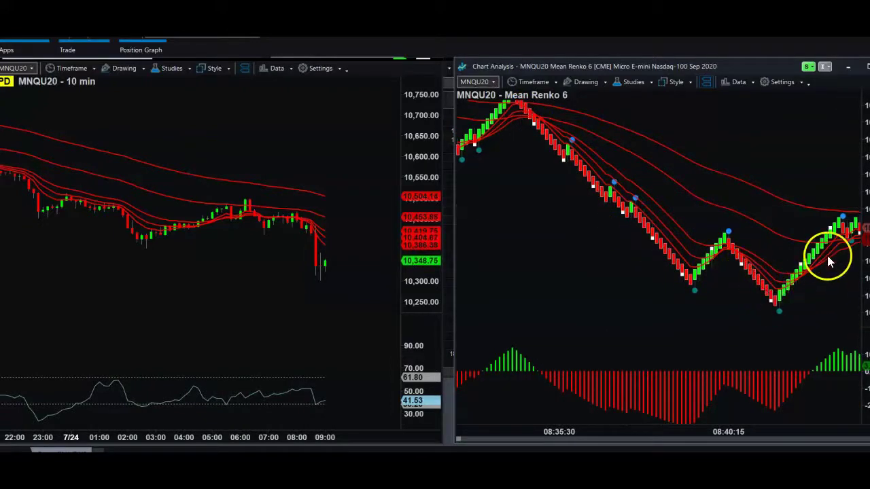
pyautogui.moveTo(831, 237); pyautogui.dragTo(639, 259)
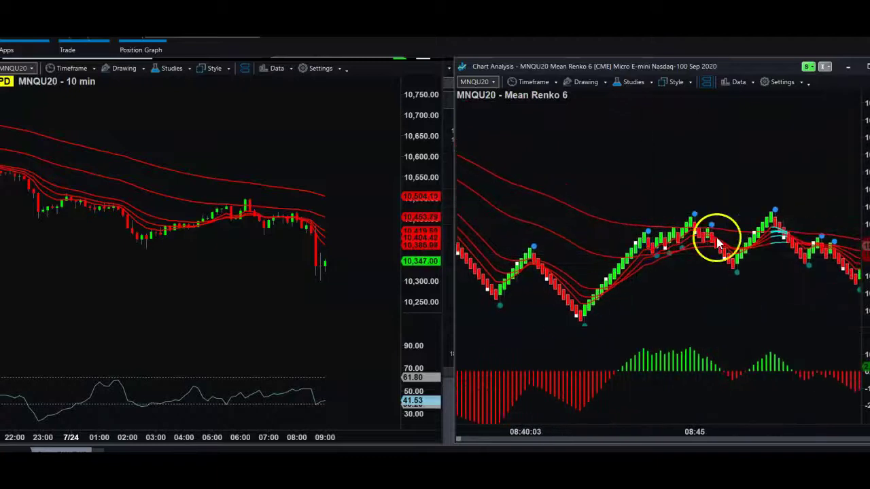
pyautogui.moveTo(773, 229); pyautogui.dragTo(621, 219)
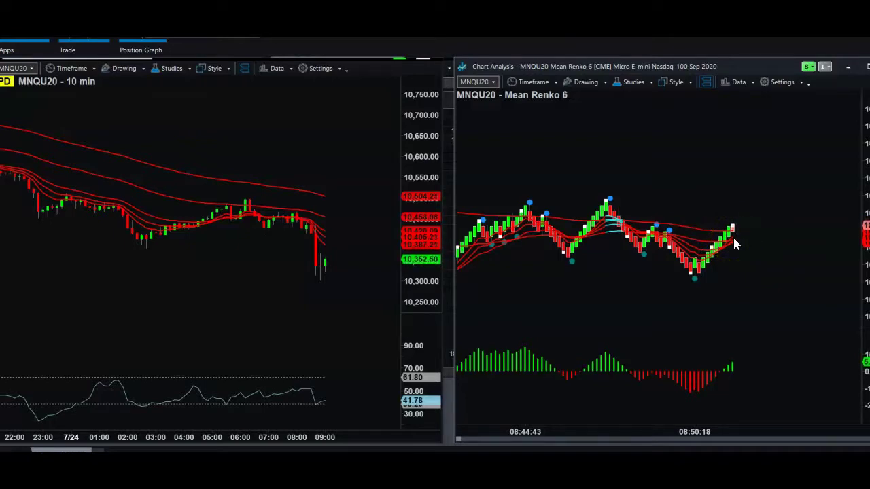
# Step: Examine the Mean Renko 6 downtrend from about 08:35, reading the 08:38:49 bar's price and moving-average values
pyautogui.click(719, 246)
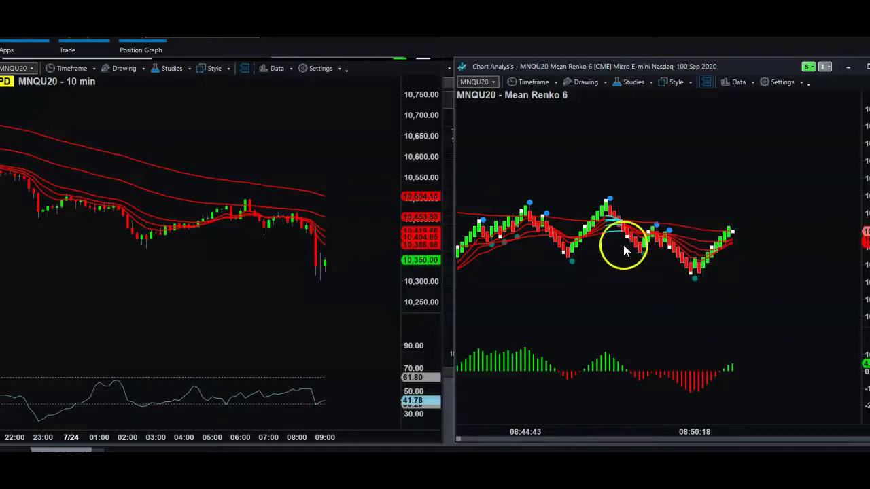
pyautogui.moveTo(528, 224); pyautogui.dragTo(635, 221)
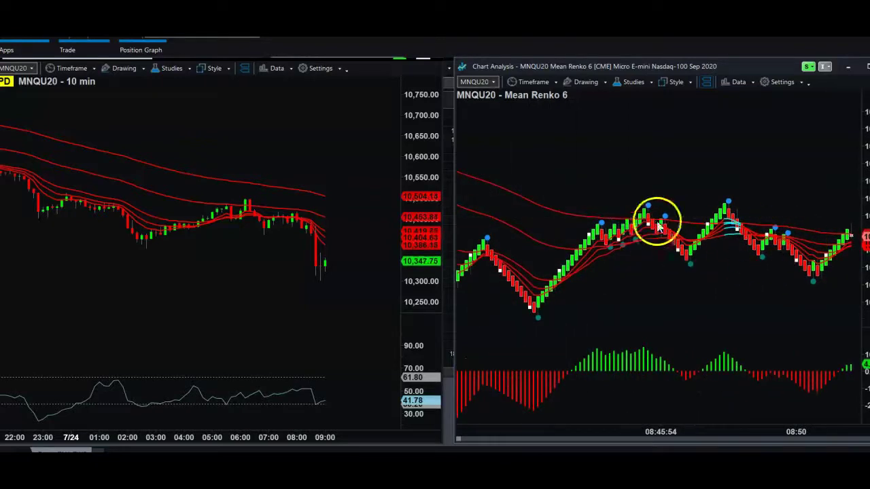
pyautogui.moveTo(515, 286); pyautogui.dragTo(714, 255)
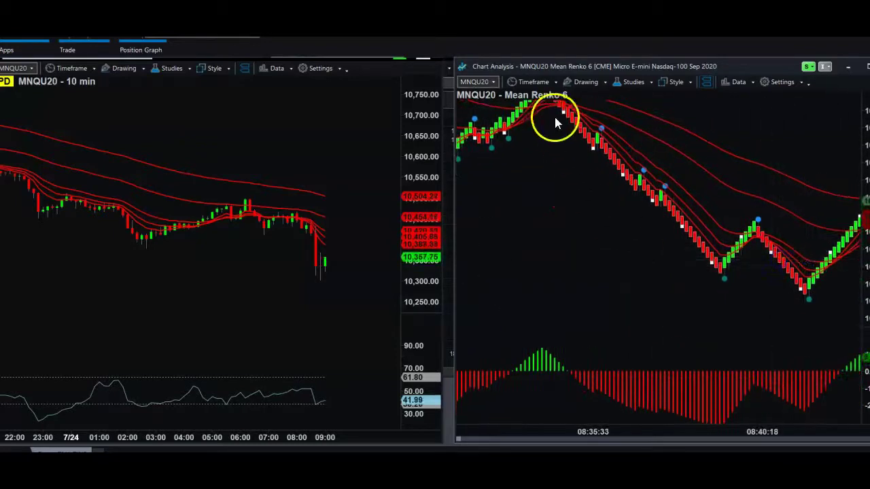
pyautogui.moveTo(771, 245); pyautogui.dragTo(713, 259)
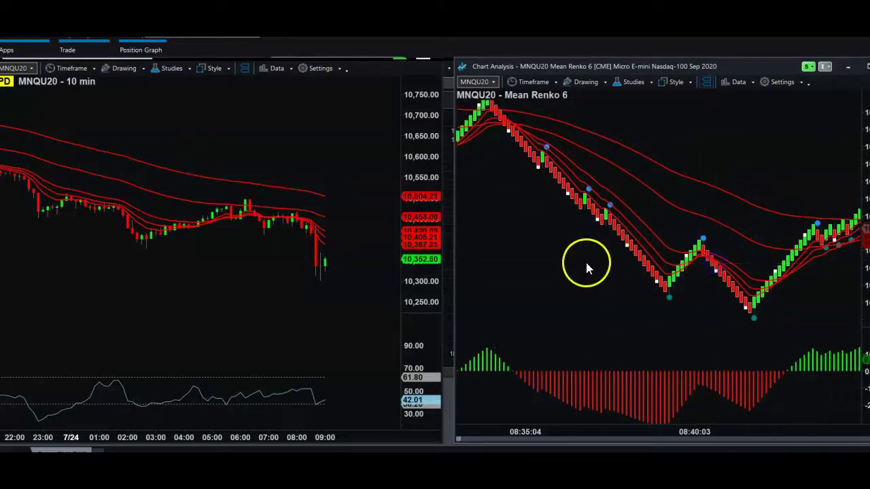
pyautogui.moveTo(512, 140); pyautogui.dragTo(568, 168)
pyautogui.click(552, 180)
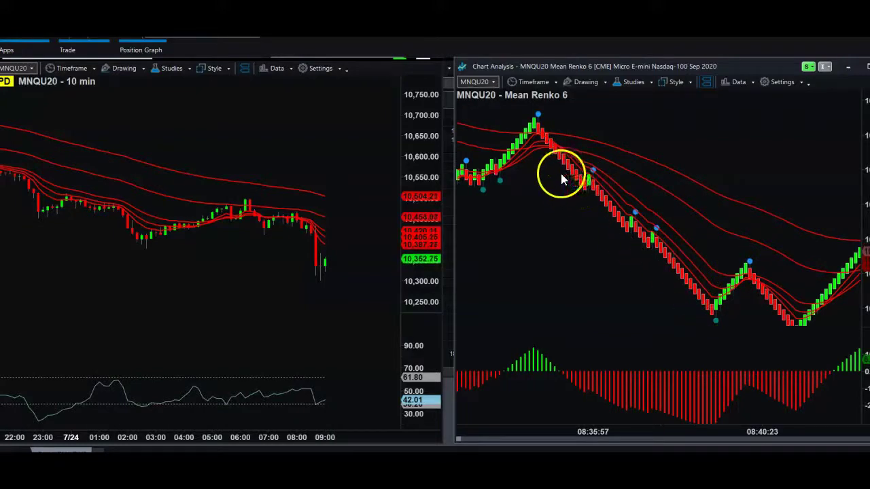
pyautogui.moveTo(552, 182)
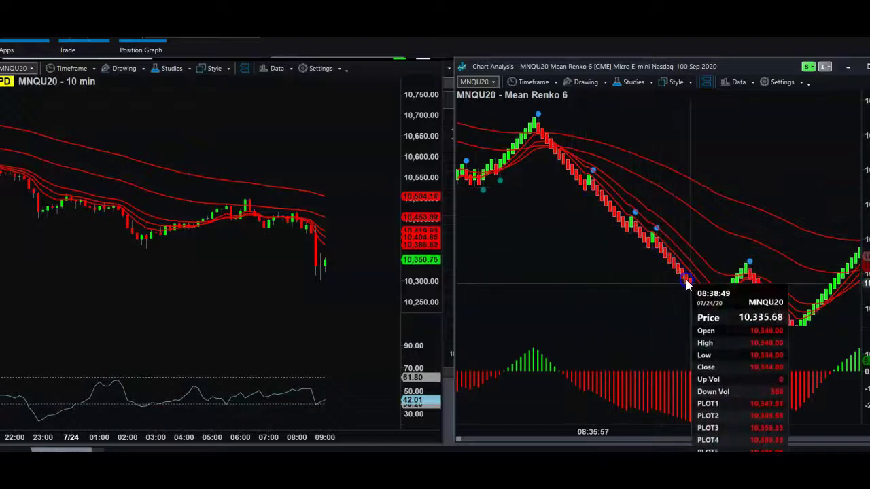
pyautogui.click(563, 234)
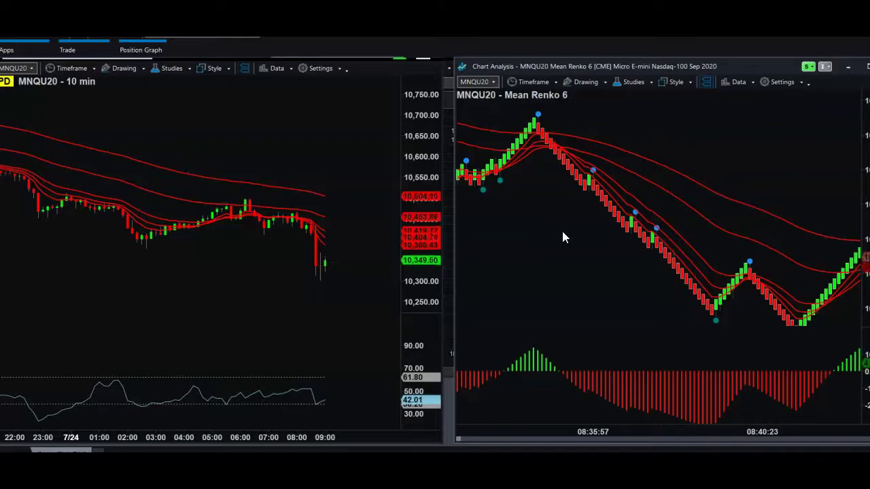
pyautogui.click(578, 62)
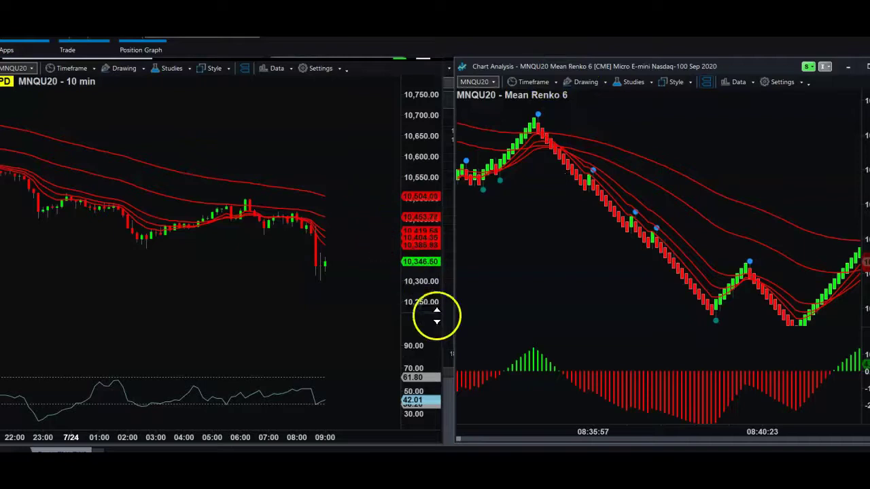
pyautogui.click(449, 373)
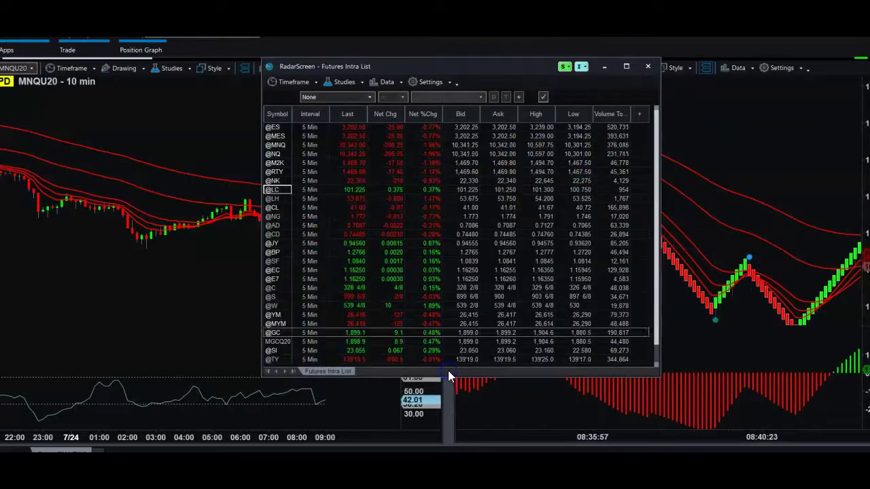
pyautogui.scroll(-1, 308, 231)
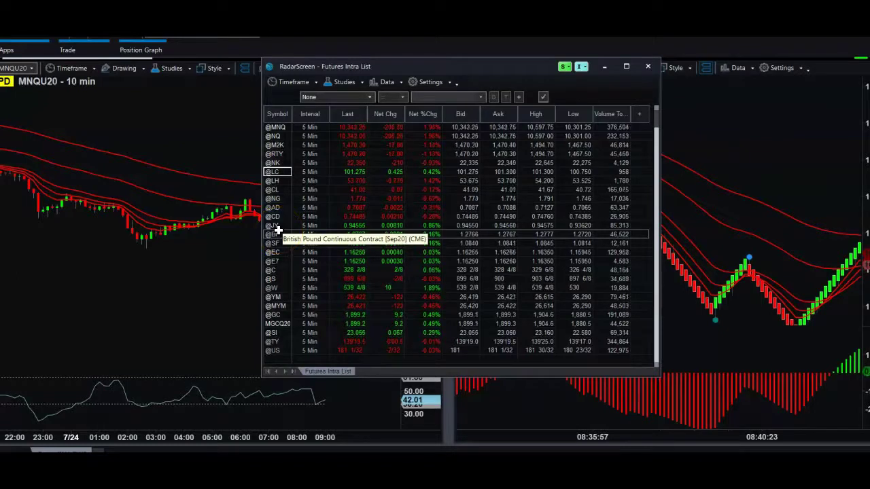
pyautogui.click(278, 231)
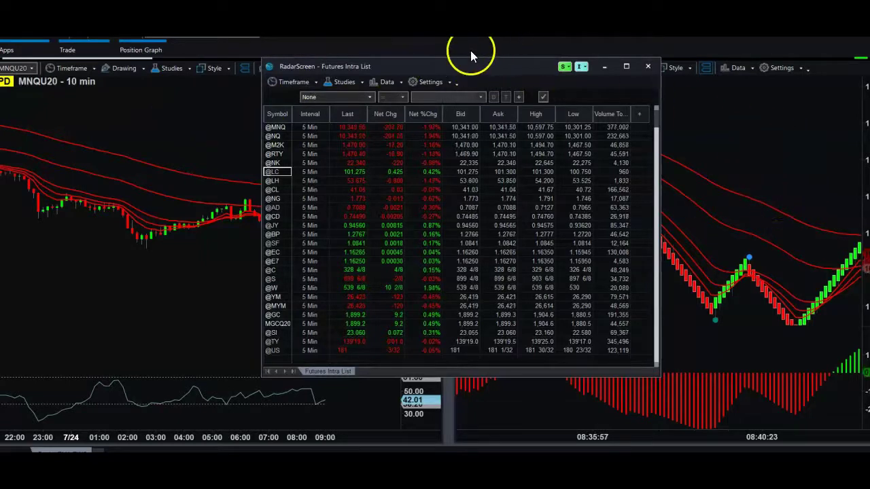
# Step: Move the RadarScreen aside, bring both MNQU20 charts to the front and return the Mean Renko 6 chart to its latest bars
pyautogui.moveTo(469, 69); pyautogui.dragTo(500, 116)
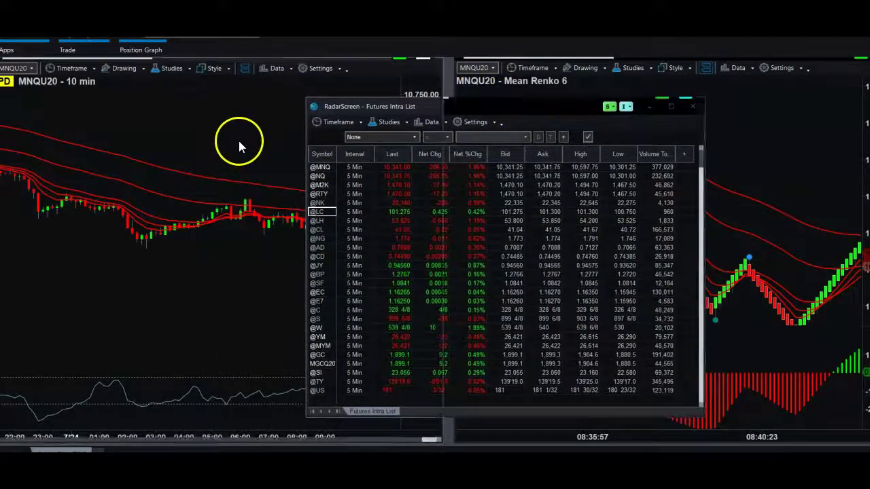
pyautogui.click(240, 144)
pyautogui.click(770, 148)
pyautogui.moveTo(832, 284); pyautogui.dragTo(538, 264)
pyautogui.moveTo(818, 235); pyautogui.dragTo(816, 234)
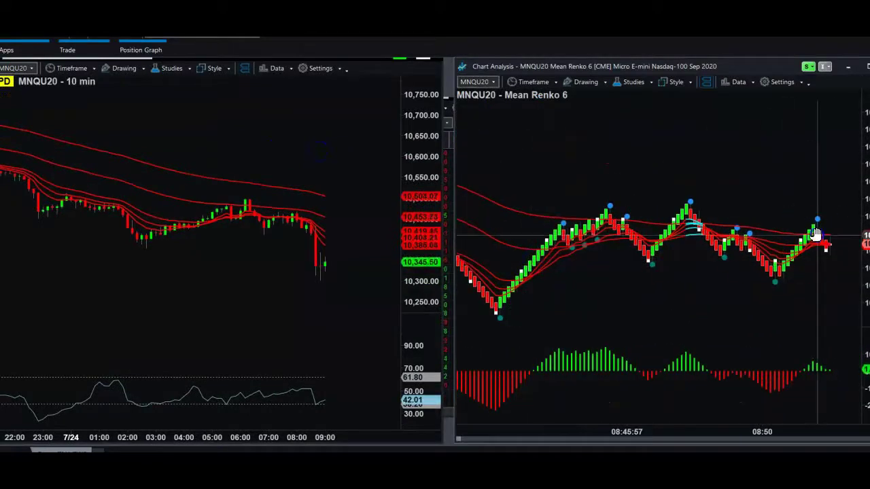
pyautogui.scroll(-5, 816, 235)
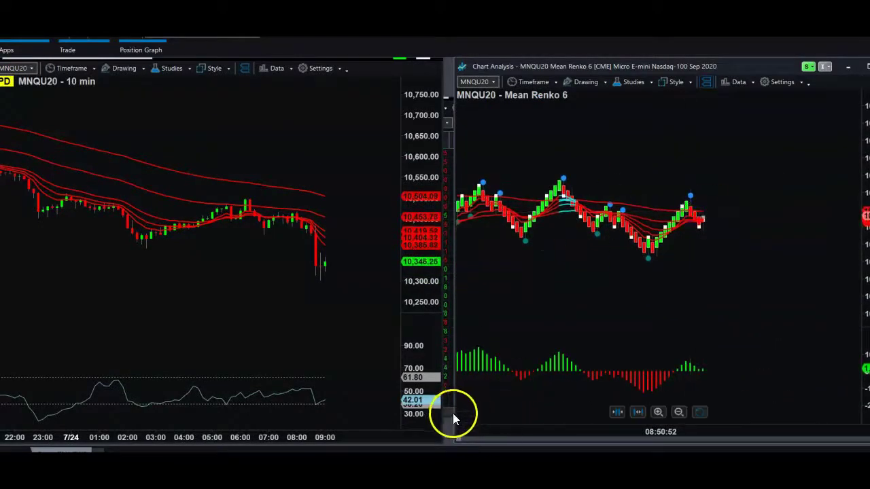
pyautogui.click(446, 412)
pyautogui.scroll(1, 331, 319)
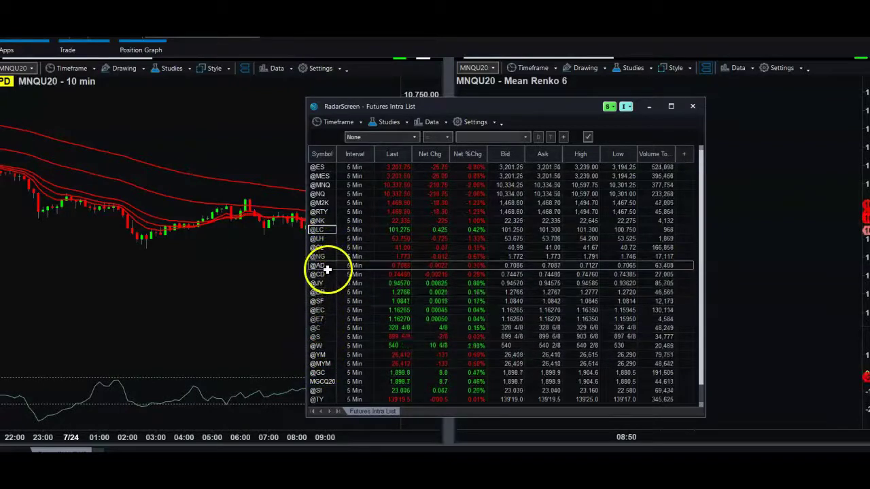
pyautogui.scroll(-1, 340, 297)
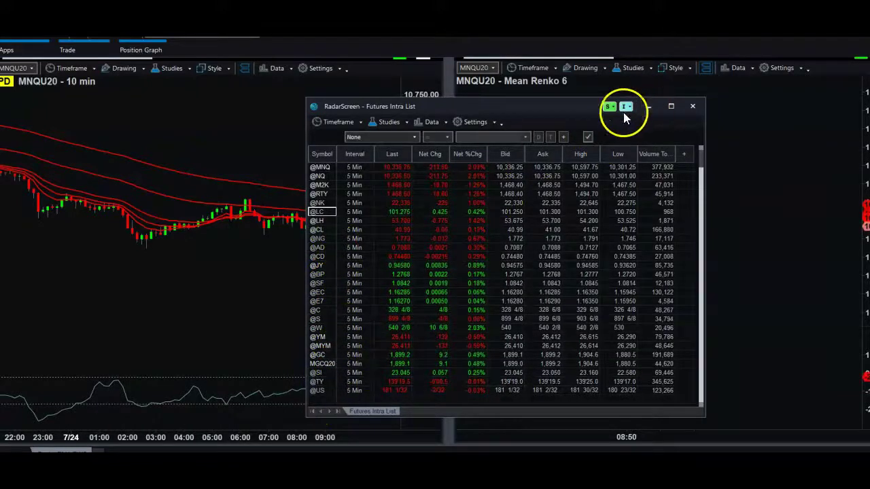
pyautogui.scroll(1, 334, 265)
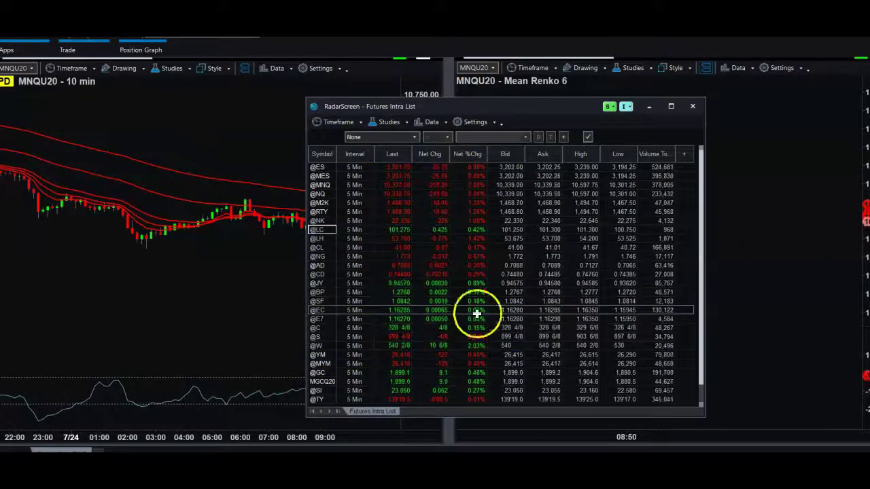
pyautogui.click(651, 107)
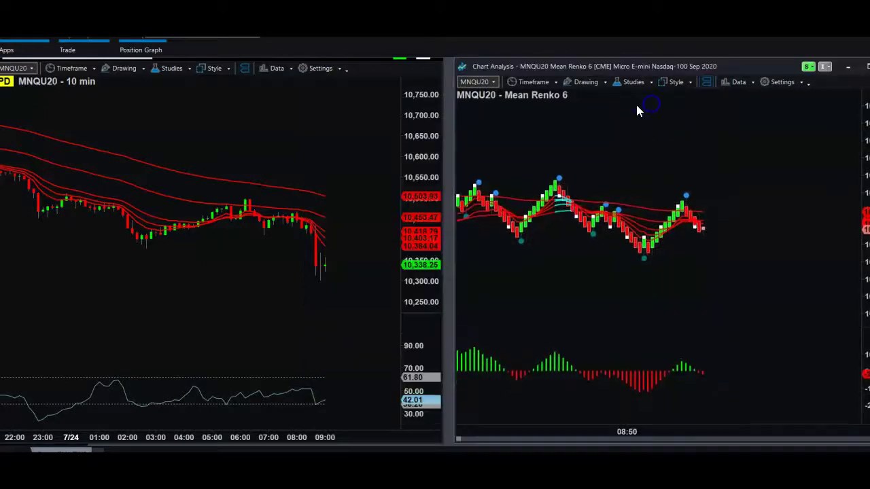
# Step: Compare the latest Mean Renko 6 bars and moving averages with the recent decline on the MNQU20 10-minute chart
pyautogui.moveTo(674, 210); pyautogui.dragTo(795, 192)
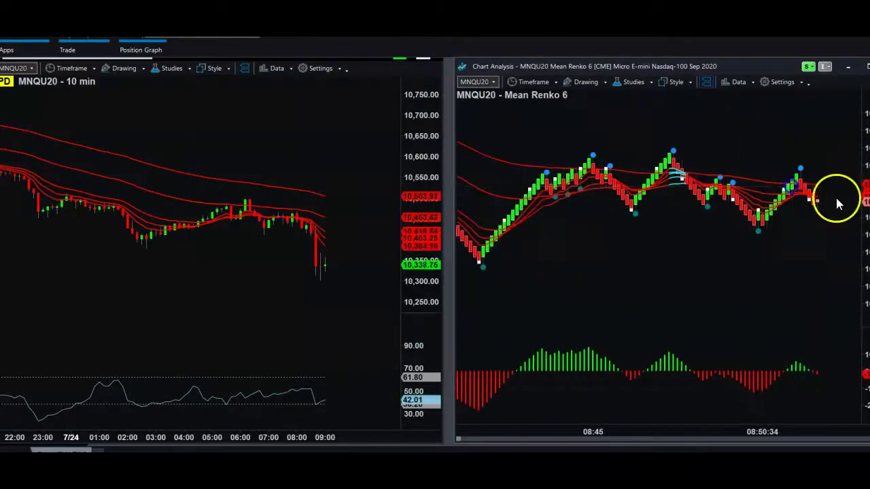
pyautogui.moveTo(740, 424)
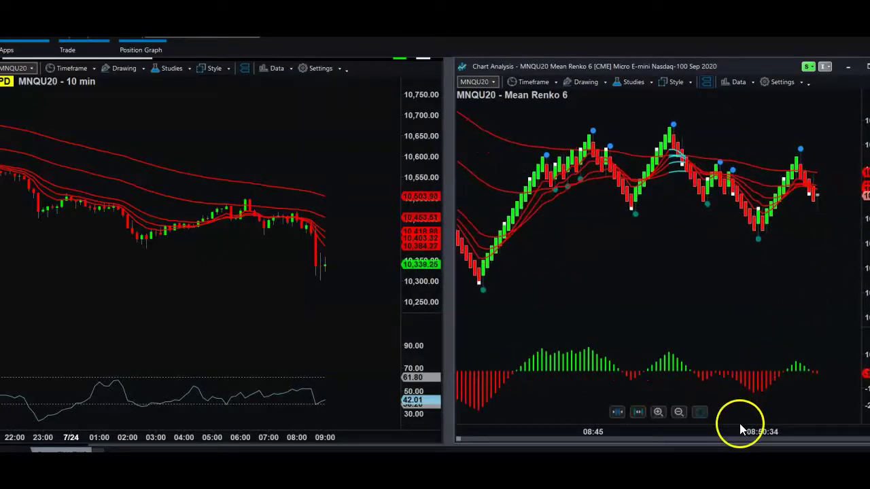
pyautogui.click(138, 219)
pyautogui.moveTo(137, 219); pyautogui.dragTo(116, 188)
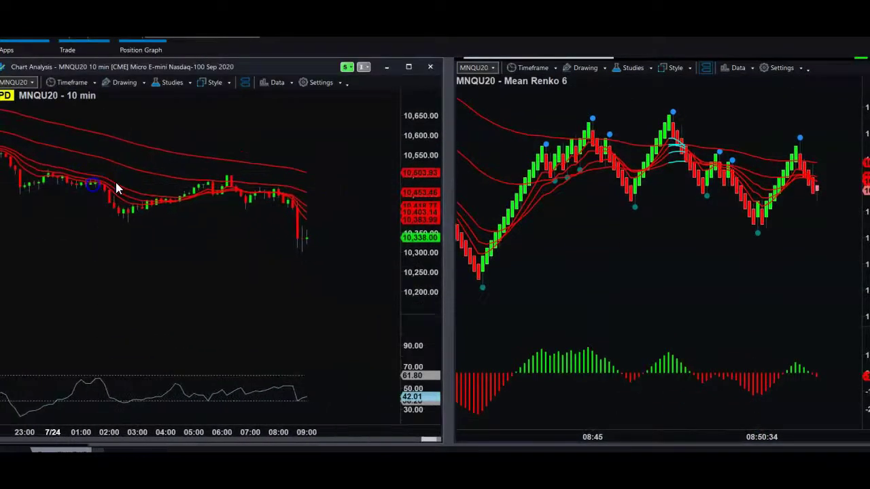
pyautogui.moveTo(744, 196); pyautogui.dragTo(630, 151)
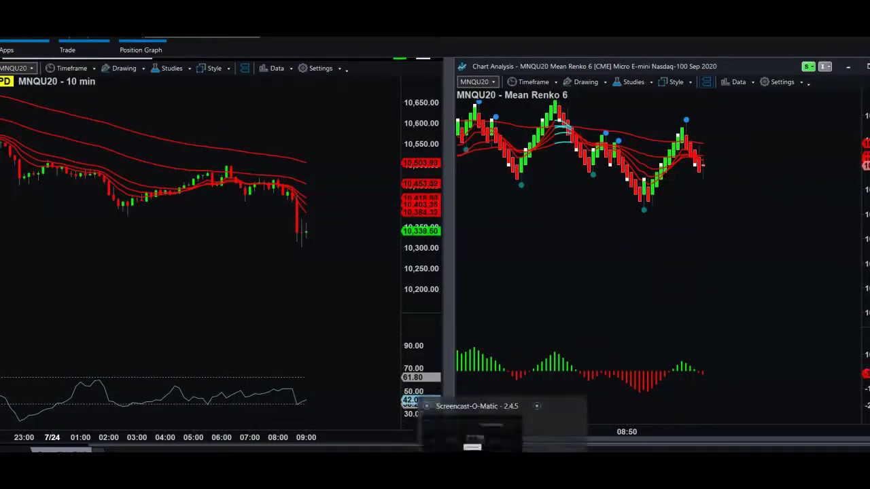
pyautogui.click(314, 275)
pyautogui.click(573, 239)
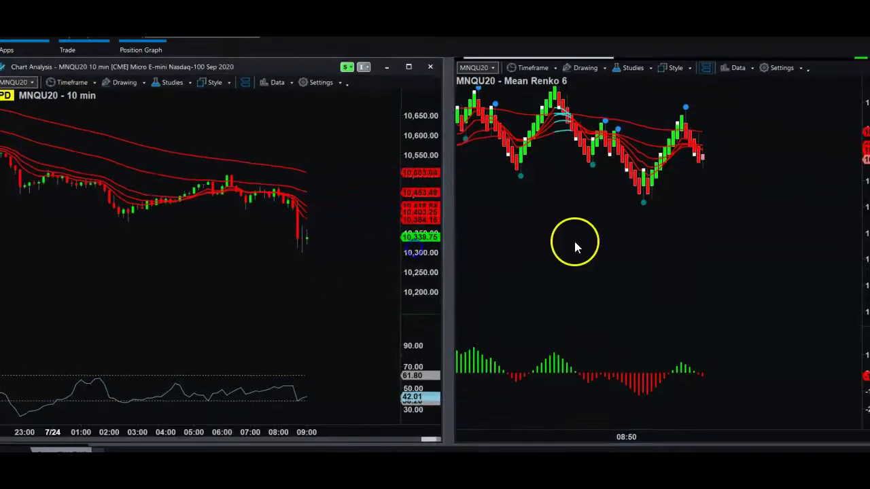
pyautogui.click(618, 232)
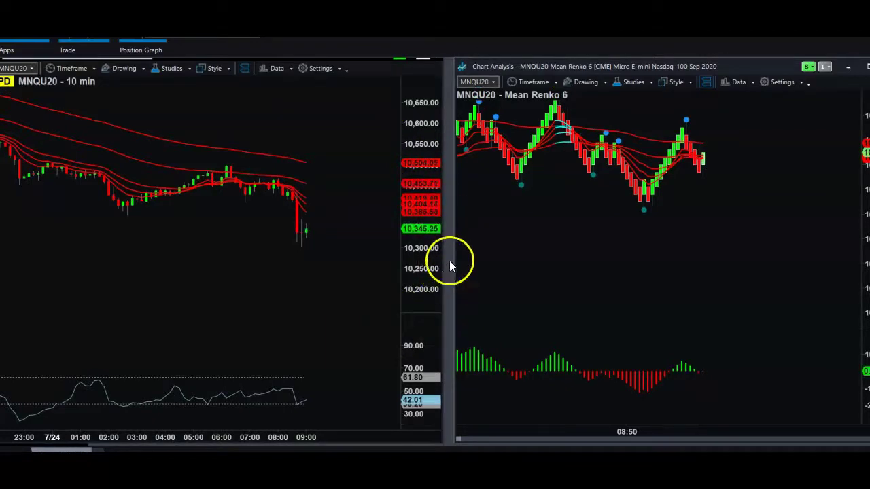
# Step: Shift the 10-minute chart aside and restore the minimized RadarScreen Futures Intra List as a floating window
pyautogui.click(384, 147)
pyautogui.moveTo(342, 59); pyautogui.dragTo(295, 61)
pyautogui.click(639, 248)
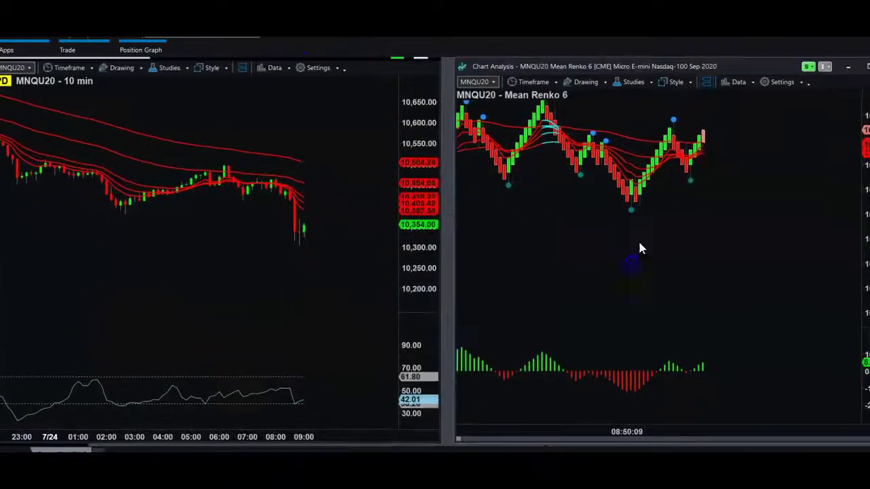
pyautogui.moveTo(723, 70)
pyautogui.mouseDown()
pyautogui.moveTo(652, 151)
pyautogui.moveTo(797, 66)
pyautogui.moveTo(724, 70)
pyautogui.mouseUp()
pyautogui.click(380, 230)
pyautogui.moveTo(299, 67); pyautogui.dragTo(564, 88)
pyautogui.click(232, 329)
pyautogui.click(69, 439)
pyautogui.click(68, 439)
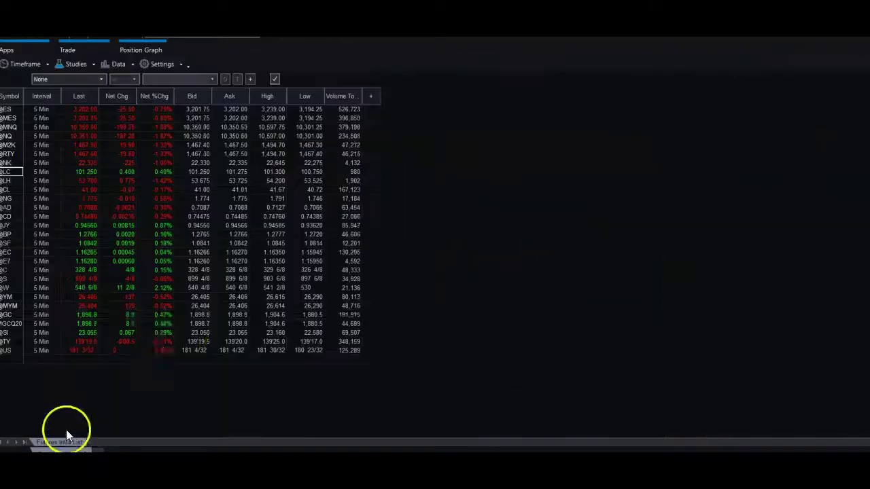
pyautogui.click(854, 41)
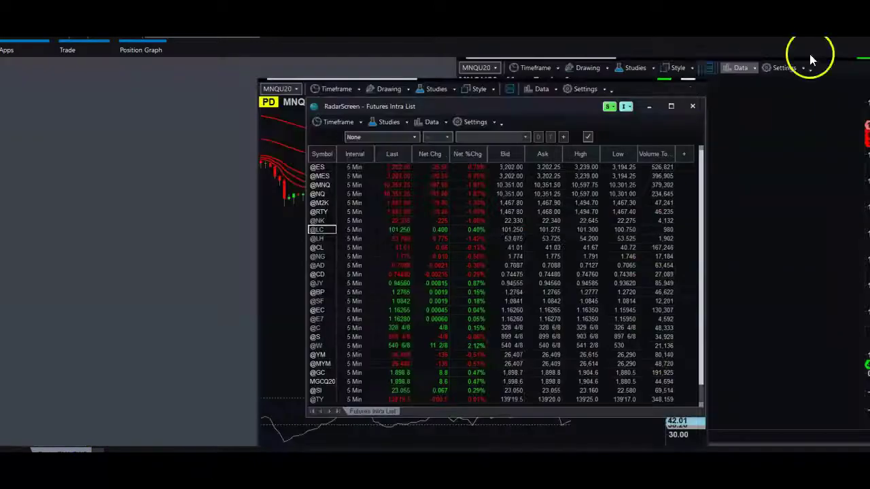
# Step: Place the 10-minute chart back beside the Mean Renko 6 chart and bring both MNQU20 charts in front of the RadarScreen
pyautogui.click(262, 257)
pyautogui.moveTo(473, 82); pyautogui.dragTo(227, 57)
pyautogui.click(702, 111)
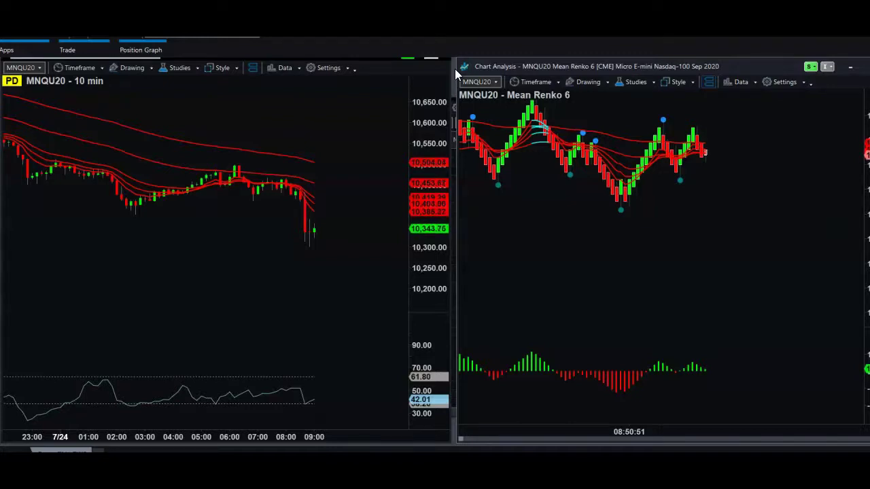
pyautogui.click(250, 334)
pyautogui.click(360, 292)
pyautogui.click(581, 241)
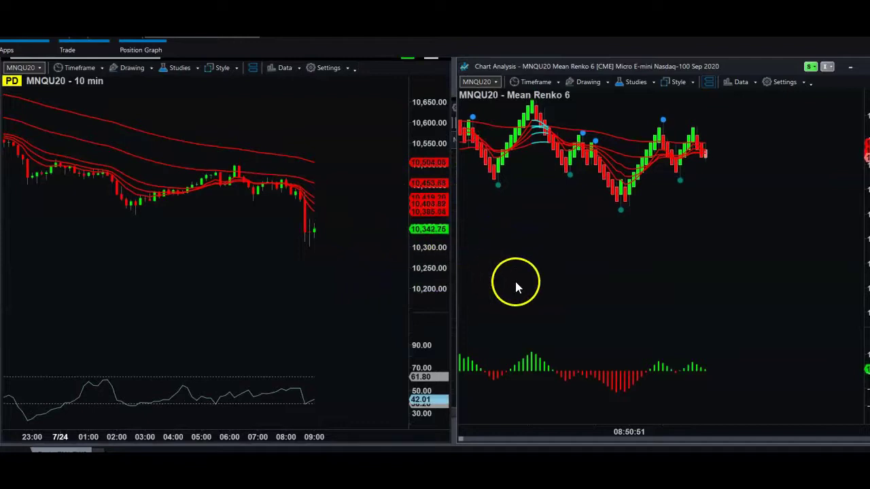
# Step: Bring the RadarScreen list forward and position it over the Mean Renko 6 chart, leaving the 10-minute chart uncovered
pyautogui.click(453, 344)
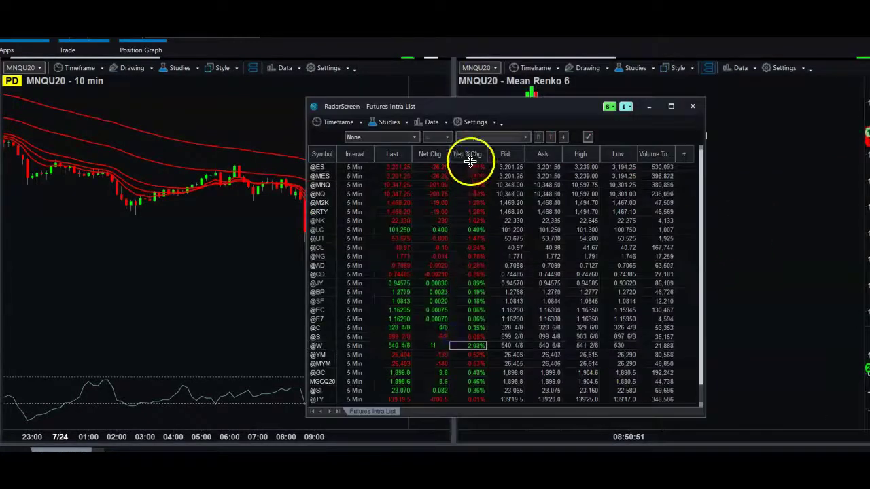
pyautogui.moveTo(524, 107); pyautogui.dragTo(558, 82)
pyautogui.moveTo(469, 80); pyautogui.dragTo(600, 77)
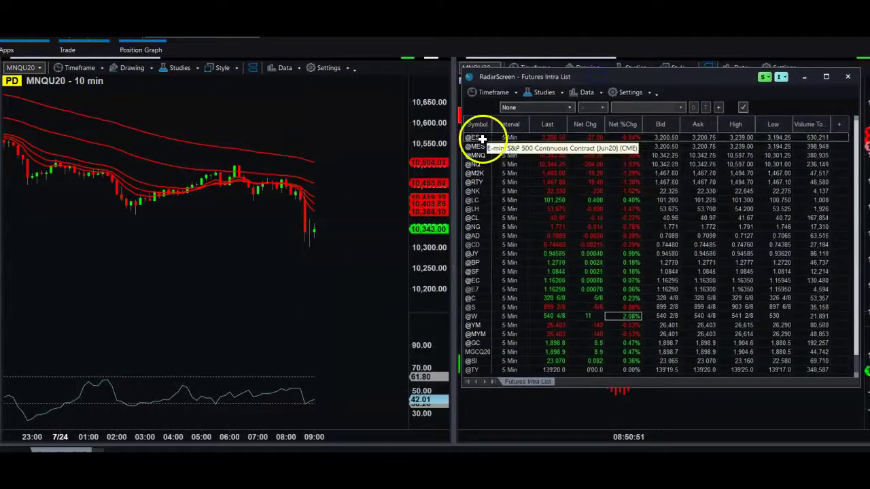
pyautogui.click(479, 155)
pyautogui.click(472, 138)
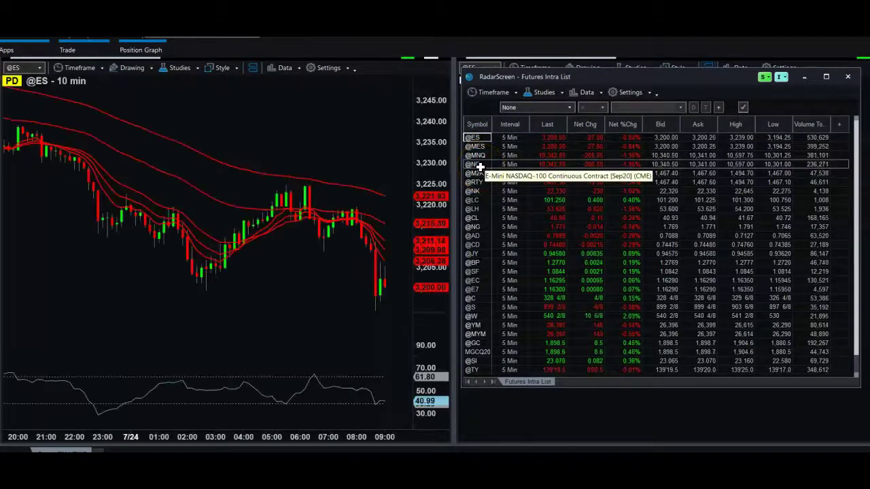
pyautogui.click(480, 166)
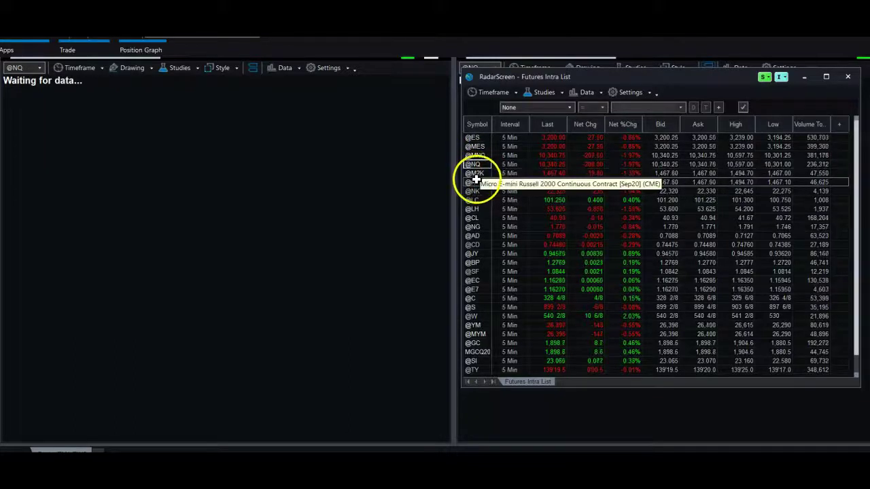
pyautogui.click(476, 174)
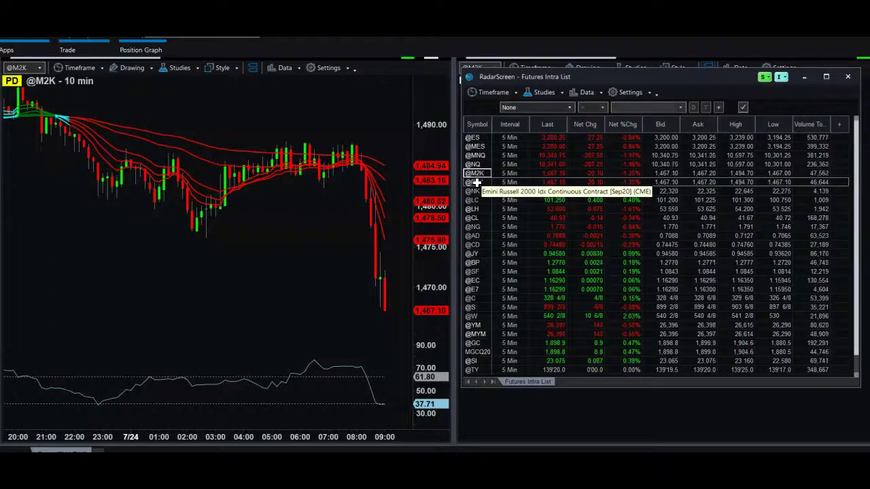
pyautogui.moveTo(720, 79); pyautogui.dragTo(311, 116)
pyautogui.click(668, 63)
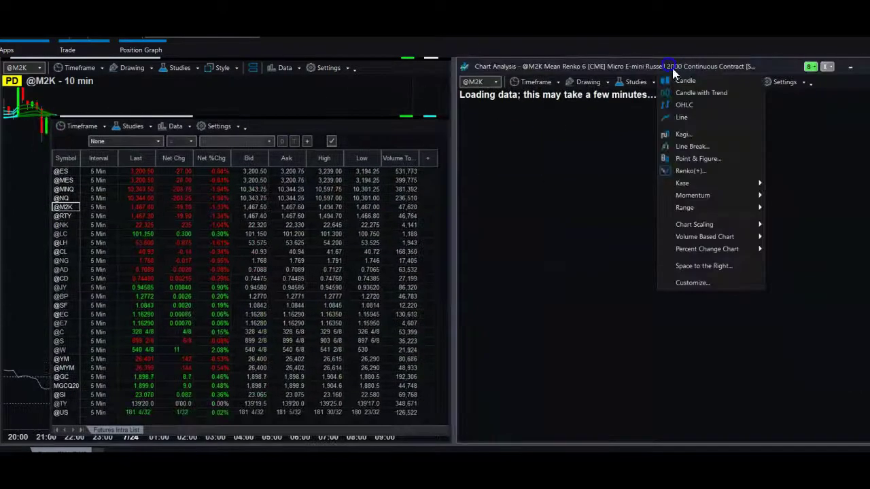
pyautogui.click(699, 171)
pyautogui.doubleClick(433, 238)
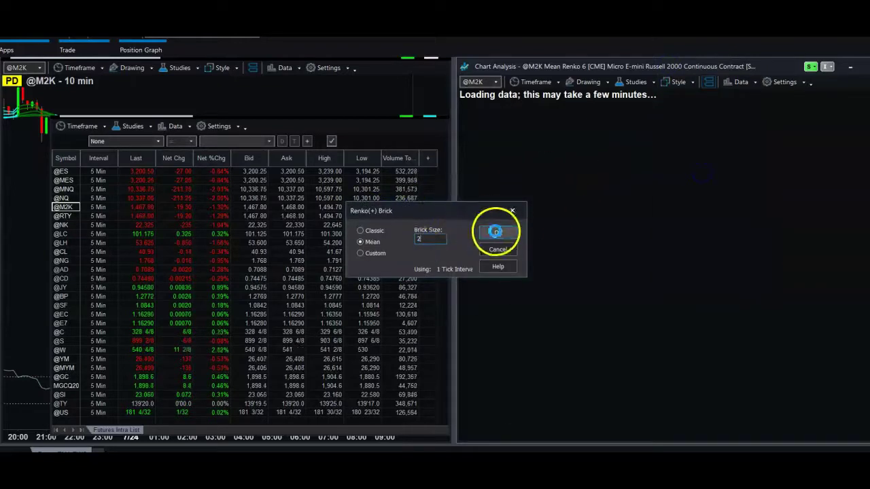
pyautogui.click(495, 232)
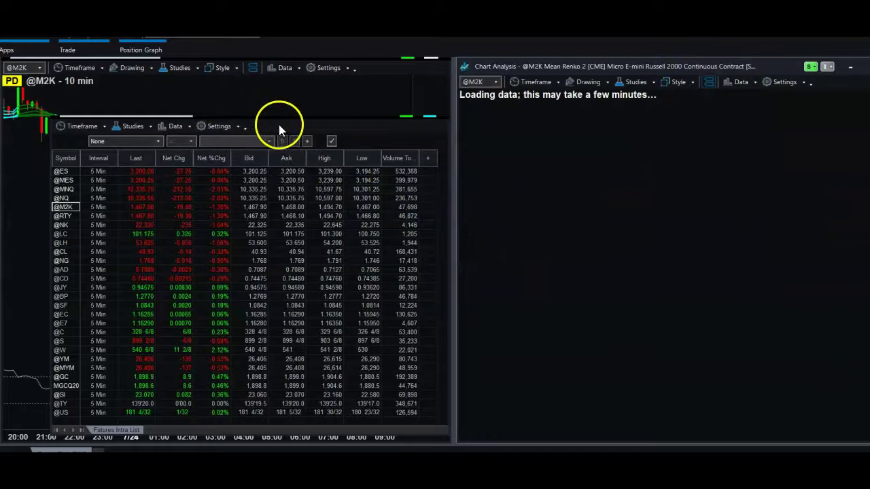
pyautogui.click(330, 127)
pyautogui.moveTo(330, 129); pyautogui.dragTo(533, 140)
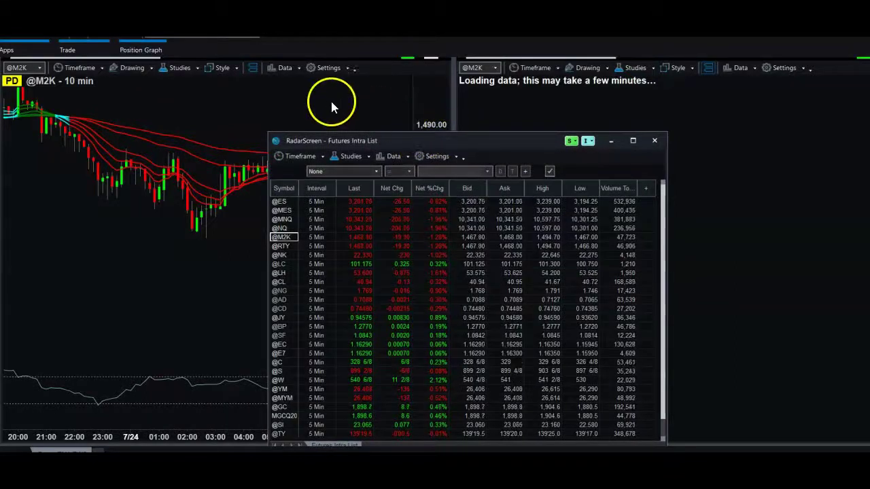
pyautogui.click(331, 99)
pyautogui.click(548, 104)
pyautogui.click(482, 183)
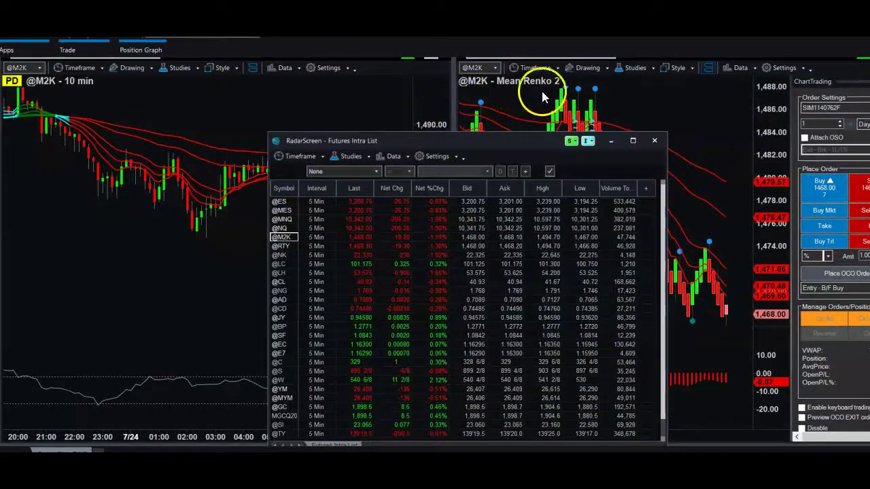
pyautogui.click(669, 98)
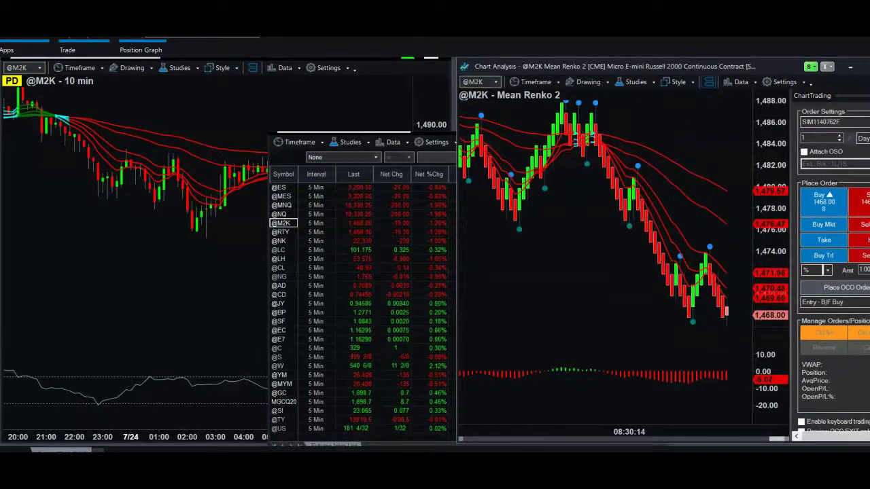
pyautogui.moveTo(696, 175); pyautogui.dragTo(663, 167)
pyautogui.click(244, 136)
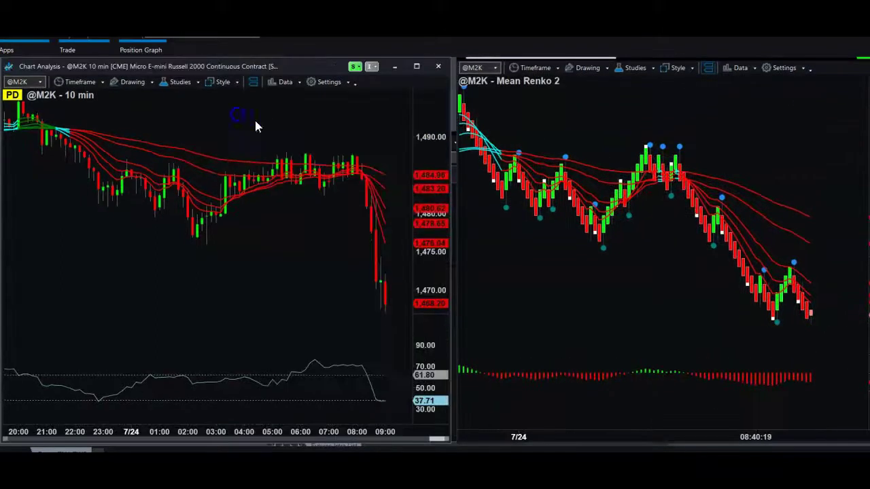
pyautogui.moveTo(350, 193); pyautogui.dragTo(307, 151)
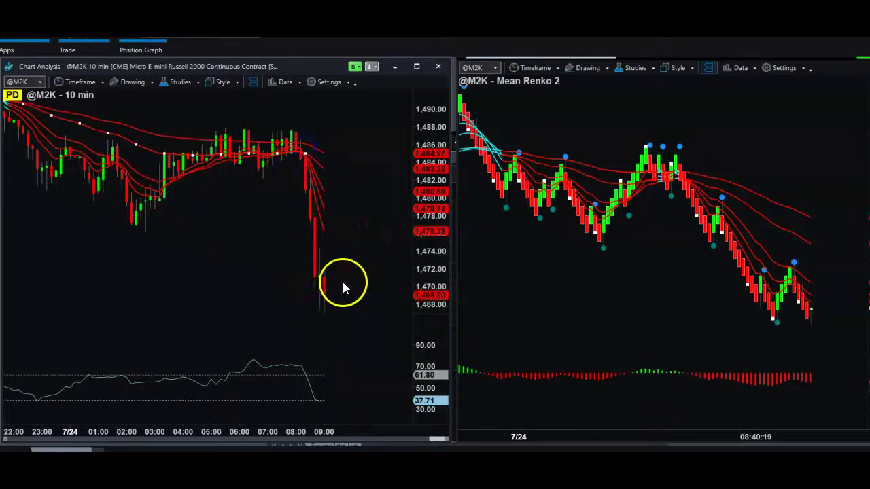
pyautogui.click(666, 213)
pyautogui.moveTo(608, 227); pyautogui.dragTo(747, 200)
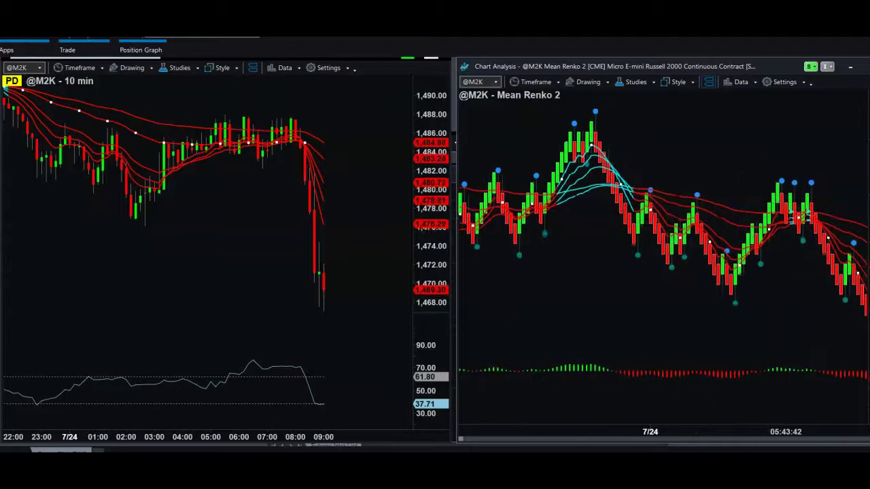
pyautogui.moveTo(670, 211); pyautogui.dragTo(798, 189)
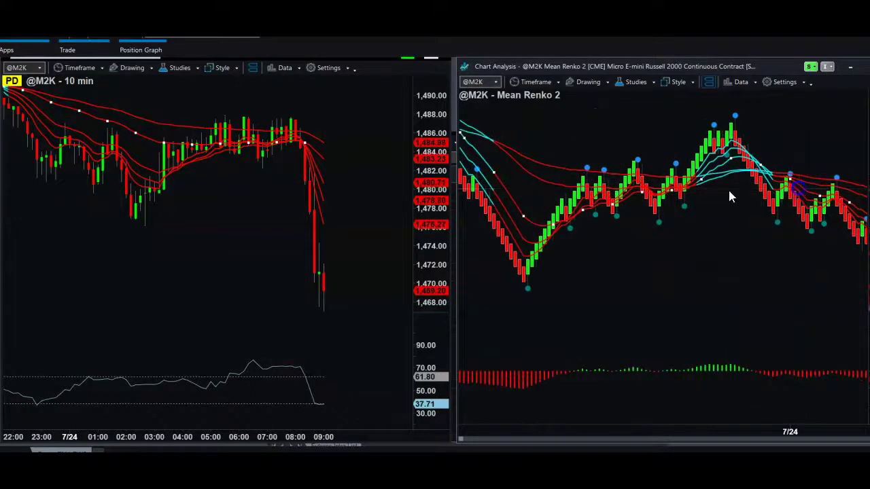
pyautogui.moveTo(485, 213); pyautogui.dragTo(786, 210)
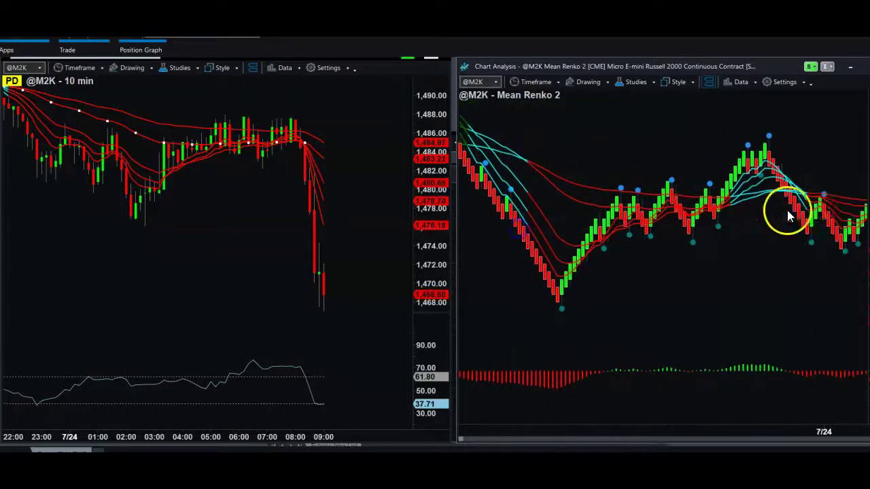
pyautogui.moveTo(741, 216)
pyautogui.moveTo(729, 199); pyautogui.dragTo(571, 203)
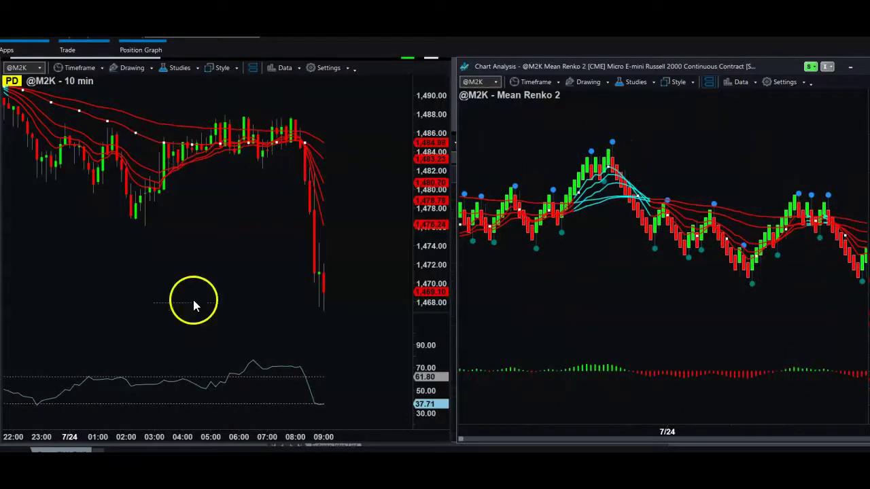
pyautogui.moveTo(614, 170); pyautogui.dragTo(575, 197)
pyautogui.moveTo(735, 202); pyautogui.dragTo(515, 162)
pyautogui.moveTo(578, 230); pyautogui.dragTo(587, 230)
pyautogui.click(562, 245)
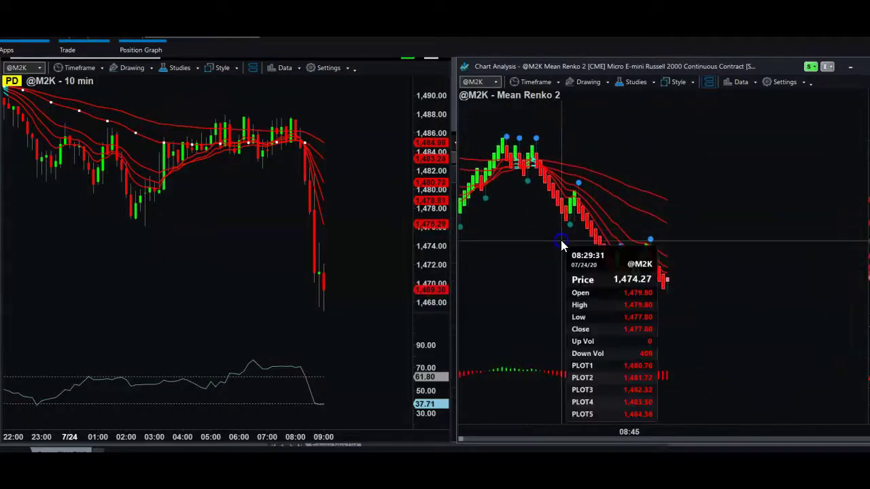
pyautogui.click(570, 230)
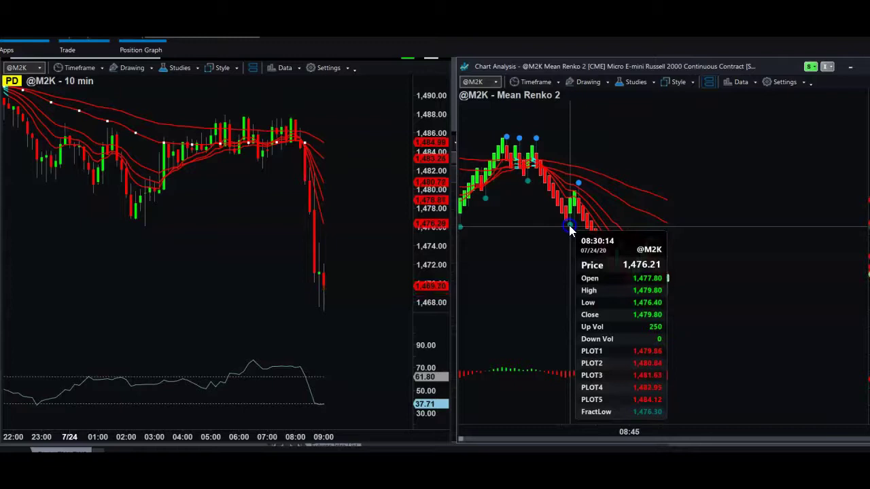
pyautogui.click(579, 225)
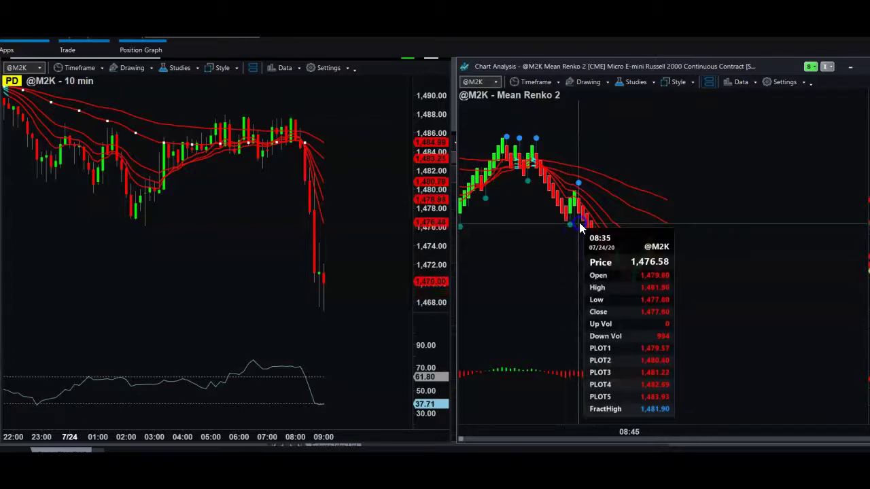
pyautogui.moveTo(580, 227); pyautogui.dragTo(624, 265)
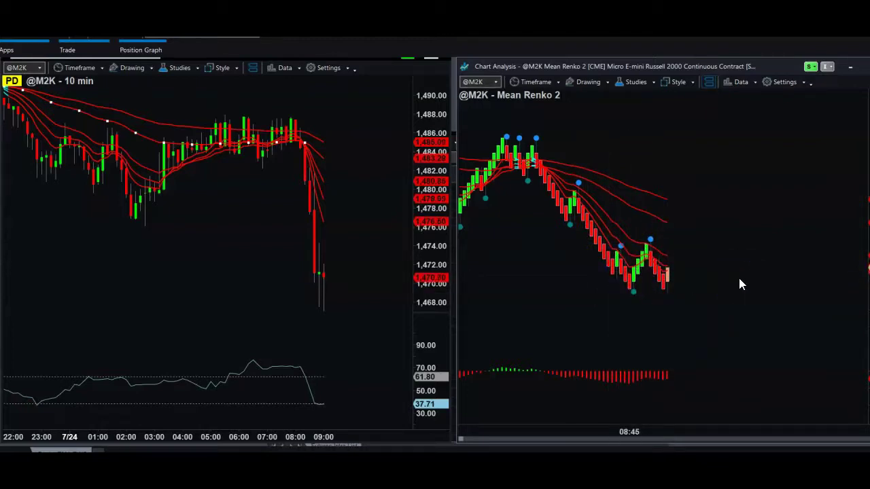
pyautogui.click(854, 283)
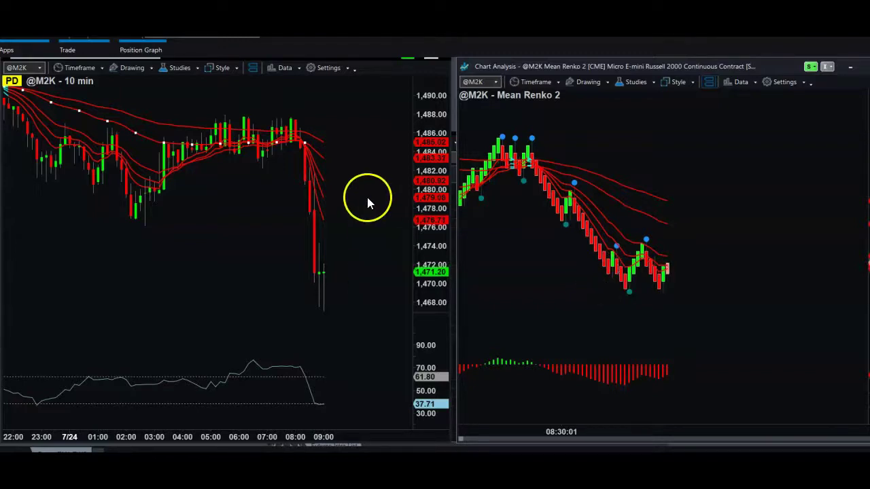
pyautogui.click(426, 102)
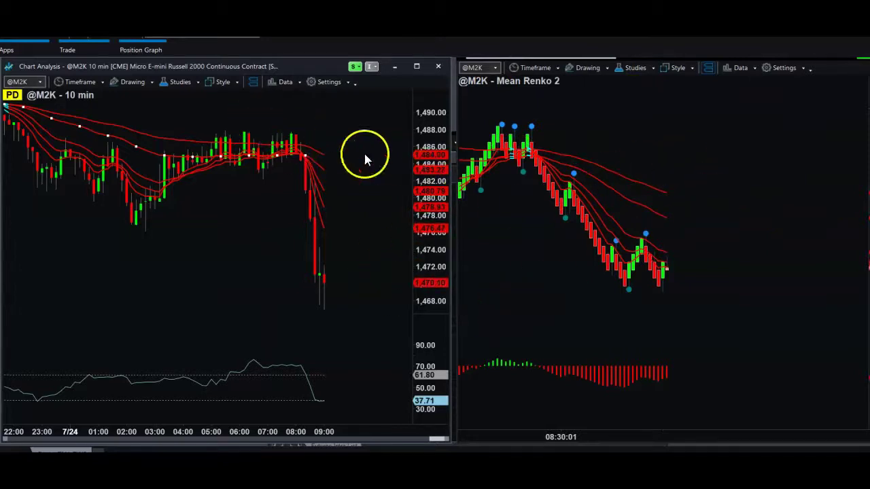
pyautogui.moveTo(526, 154); pyautogui.dragTo(591, 167)
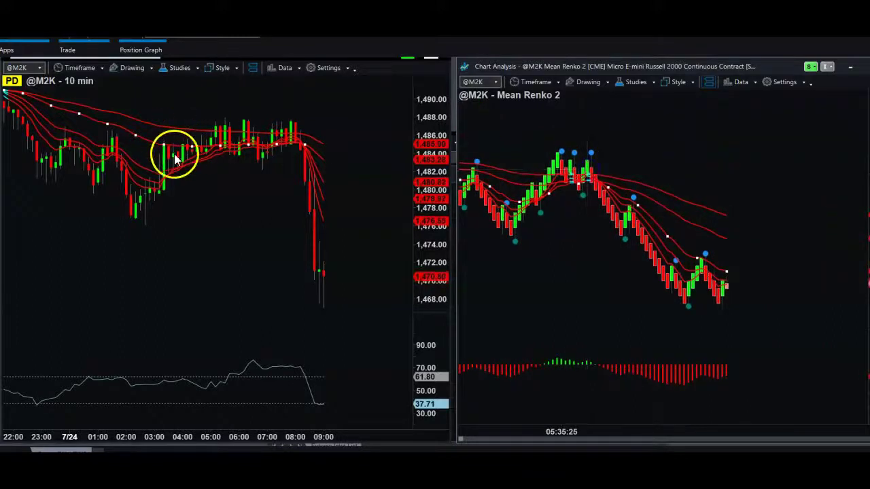
pyautogui.moveTo(249, 140); pyautogui.dragTo(194, 140)
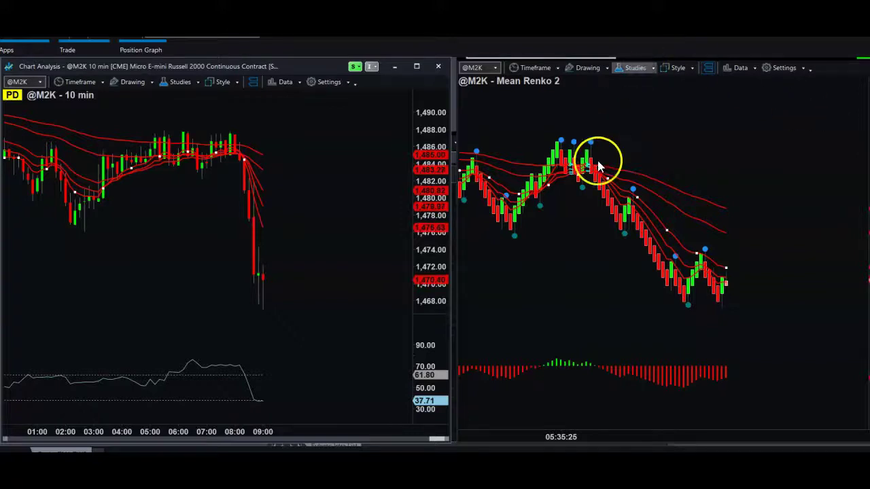
pyautogui.moveTo(582, 165); pyautogui.dragTo(719, 160)
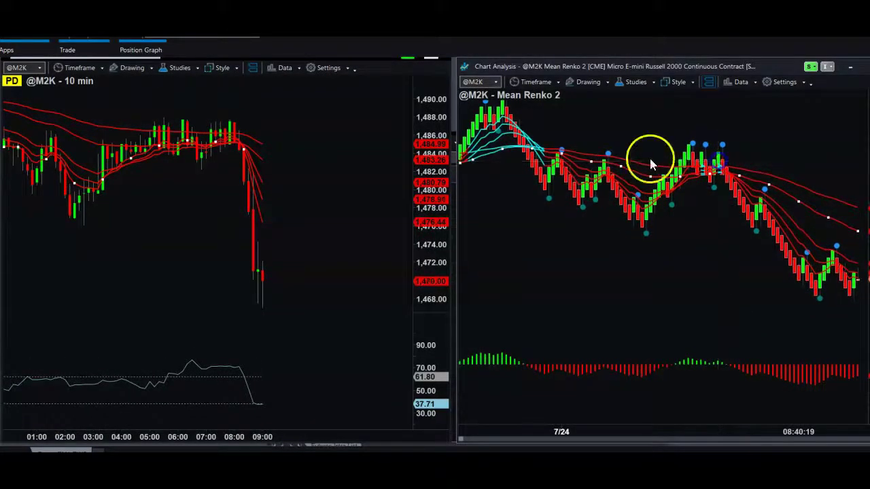
pyautogui.moveTo(157, 149); pyautogui.dragTo(282, 165)
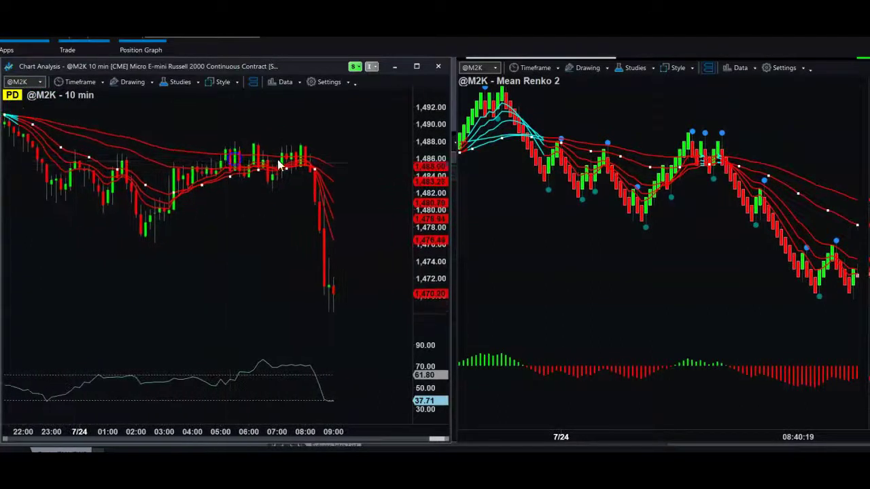